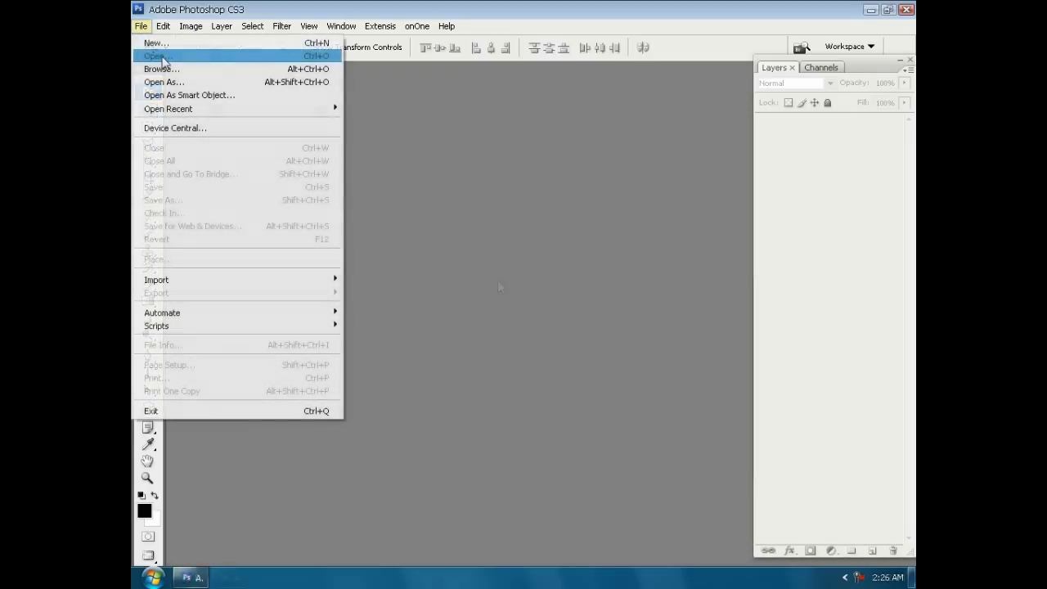
- Open the DSC_9546 boat photo from the STOCK folder using thumbnail view
click(161, 57)
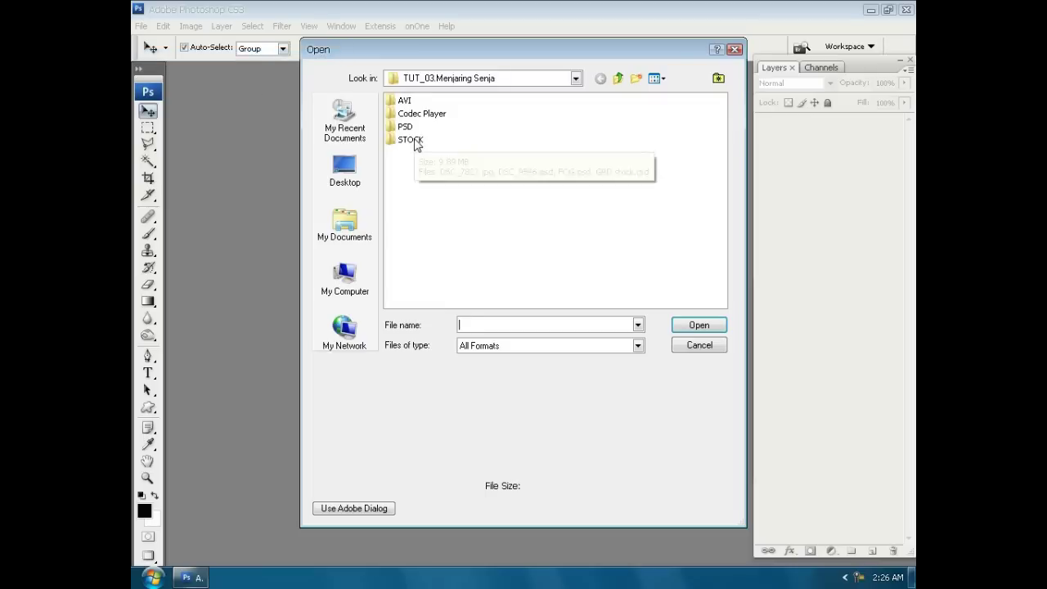
double_click(413, 140)
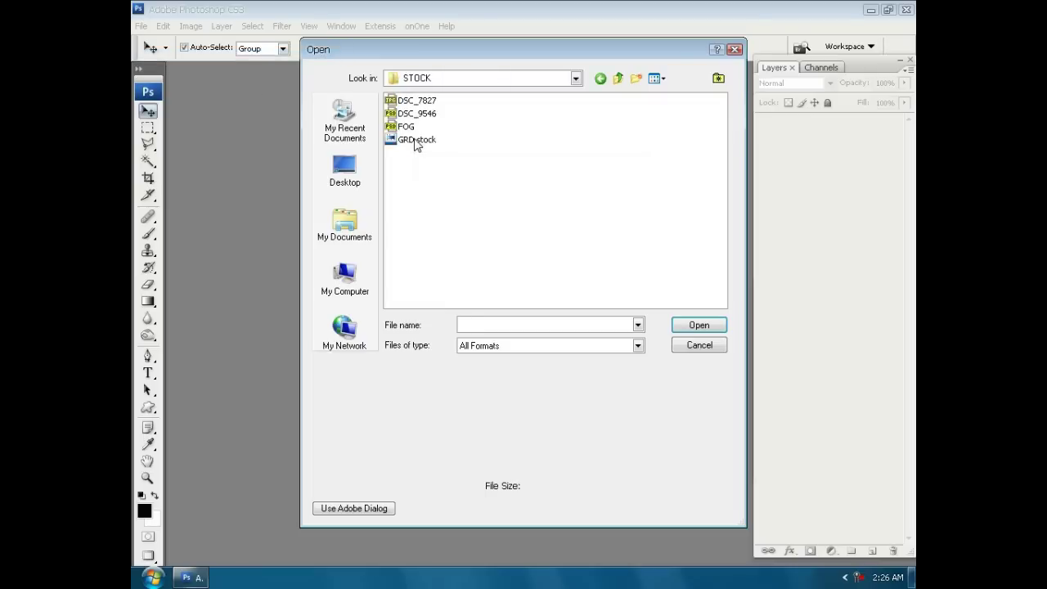
click(655, 79)
click(672, 95)
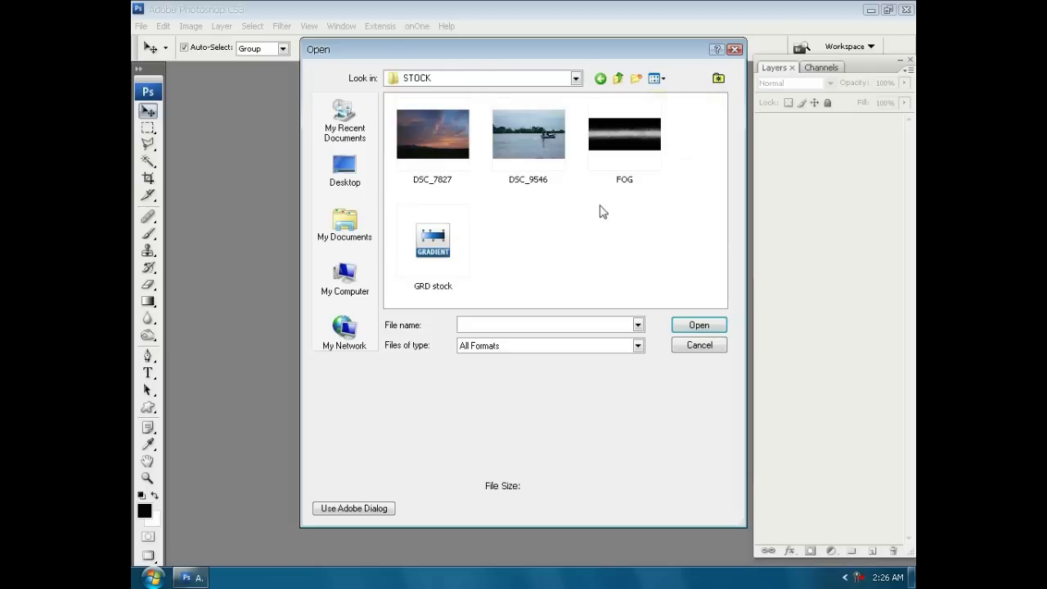
click(545, 143)
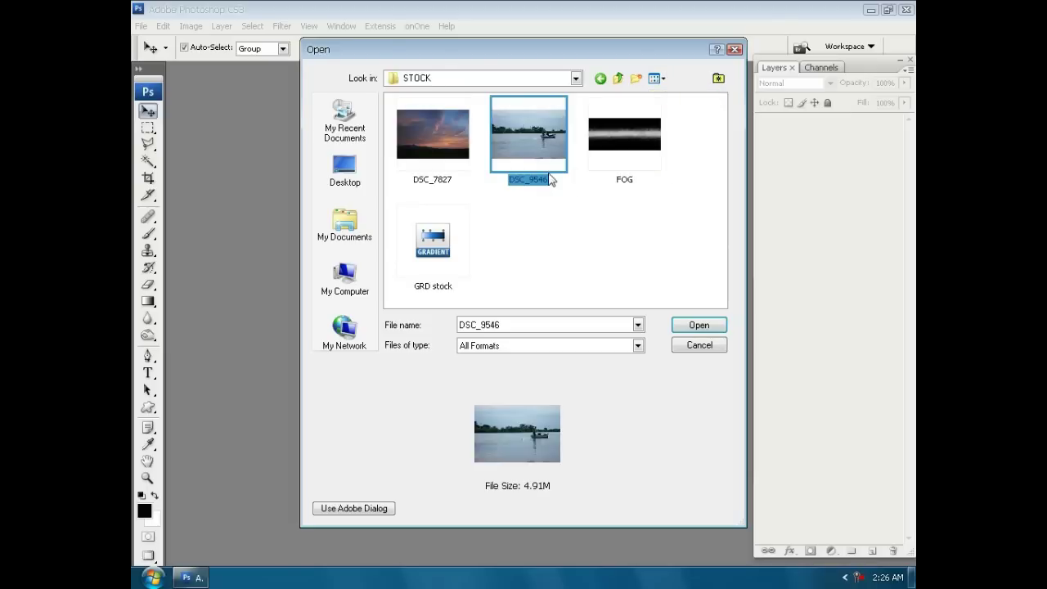
click(695, 327)
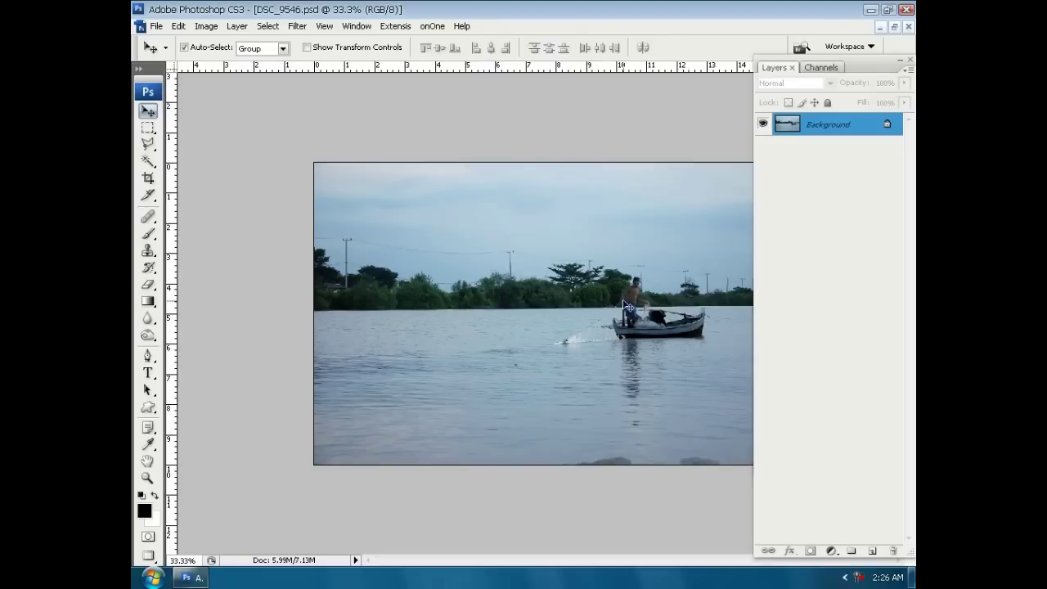
- Switch to full-screen mode, center the photo and duplicate Background as Layer 1
key(f)
drag(619, 299, 559, 288)
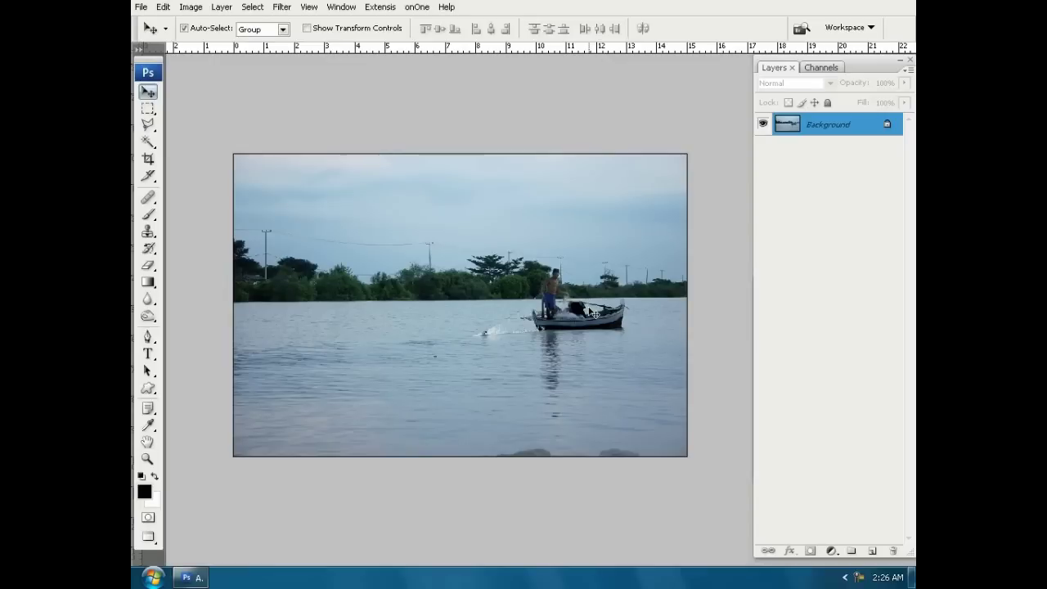
key(ctrl+j)
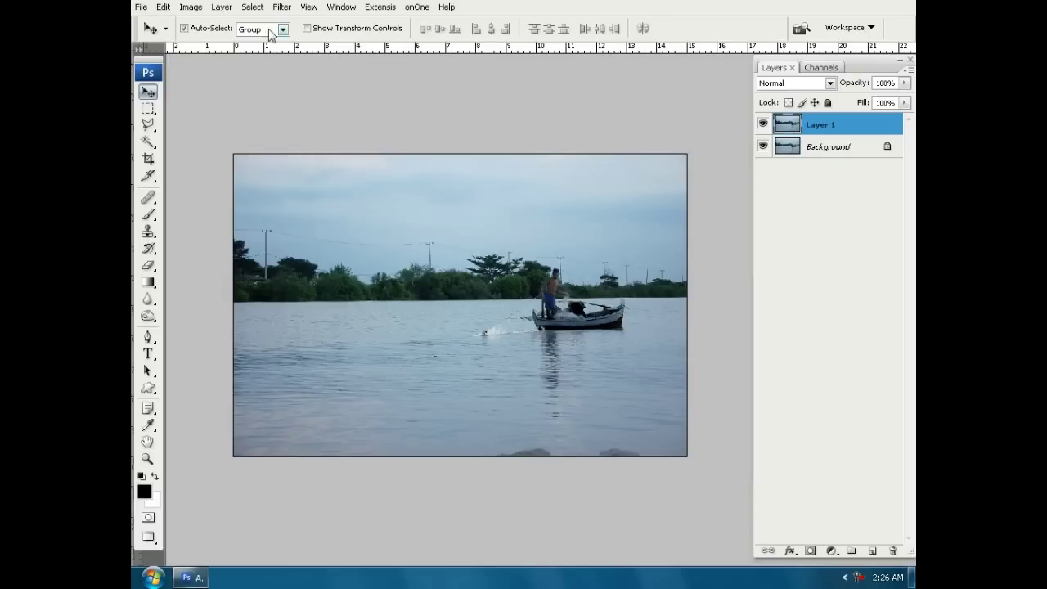
click(253, 8)
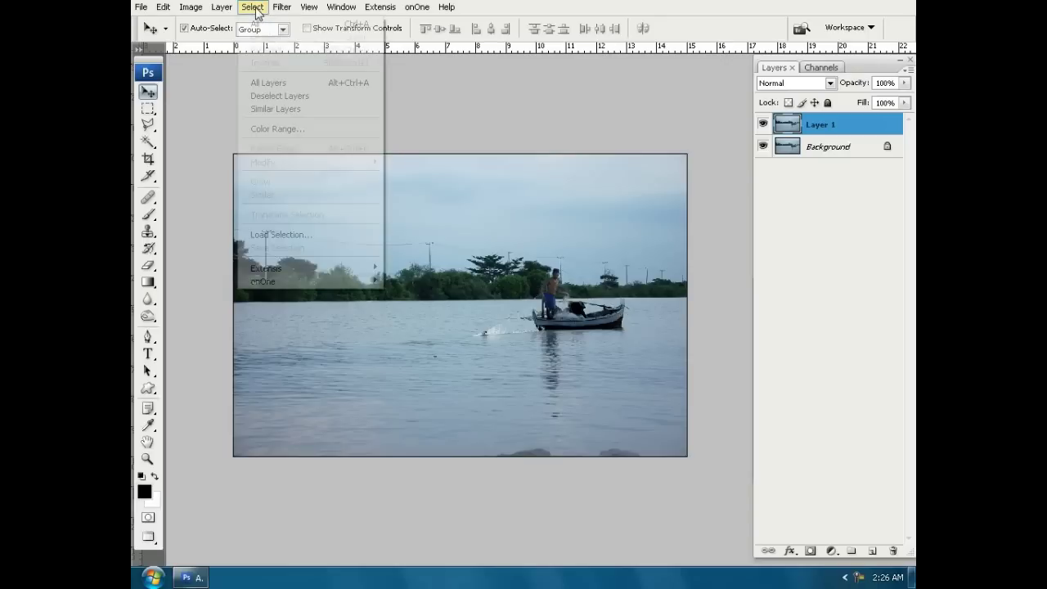
- Load the saved POI selection around the boat
click(294, 237)
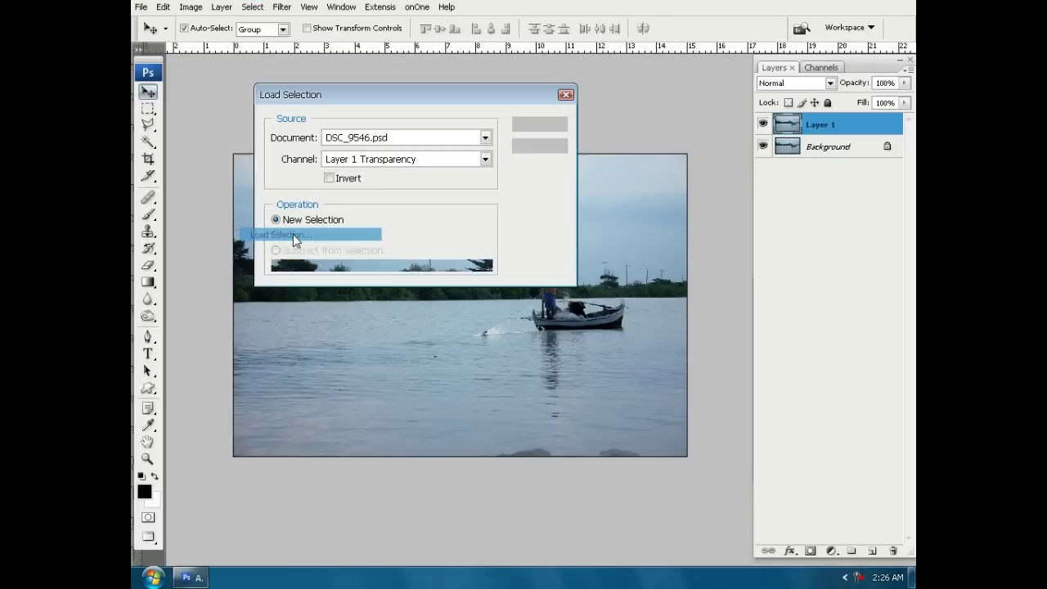
click(440, 162)
click(427, 200)
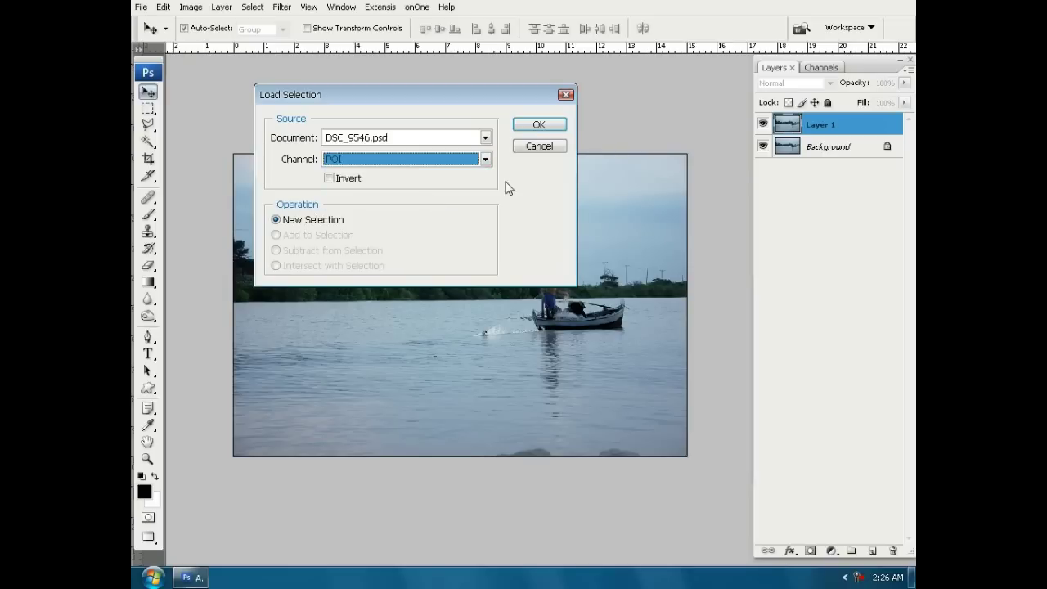
click(539, 124)
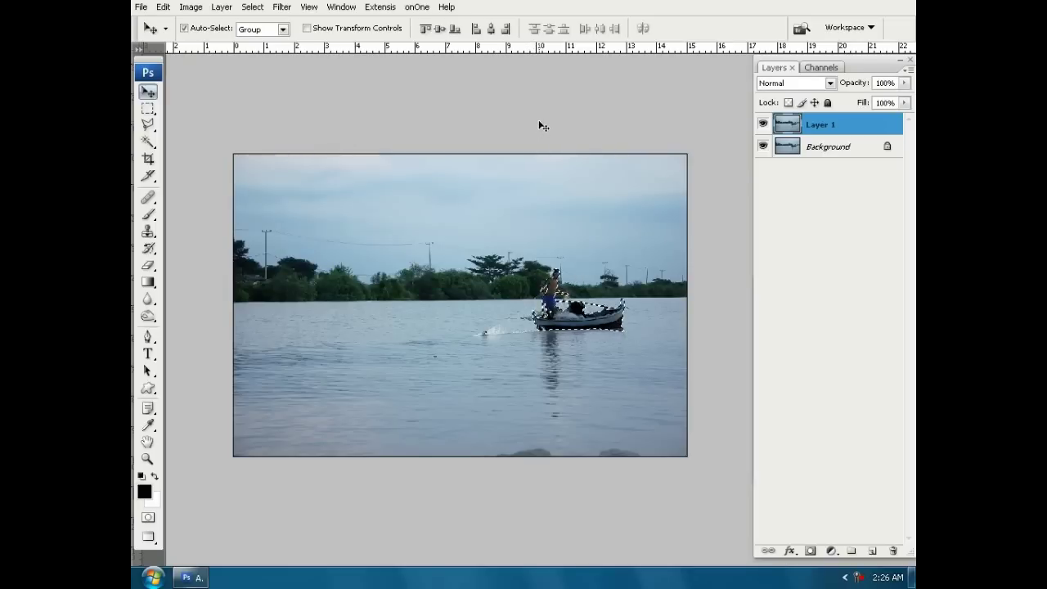
- Invert and feather the selection, delete everything but the boat from Layer 1, then deselect
key(ctrl+shift+i)
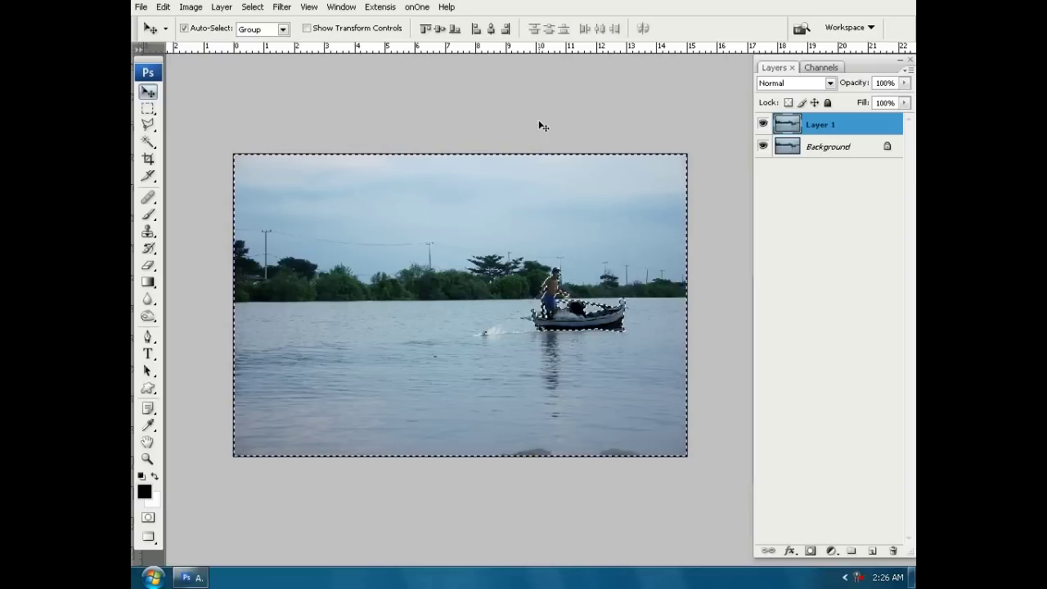
key(ctrl+alt+d)
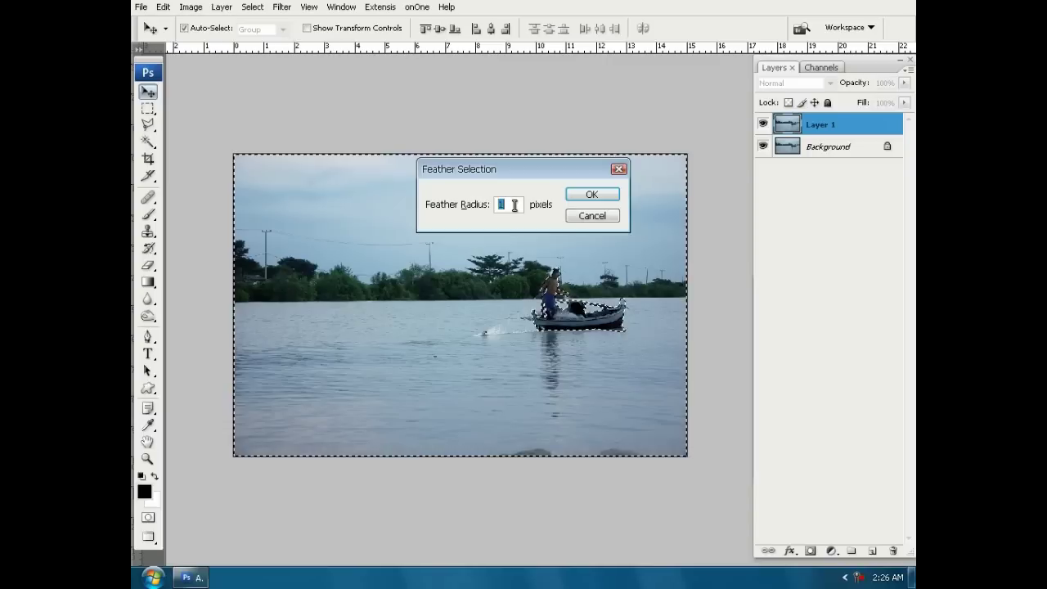
click(584, 198)
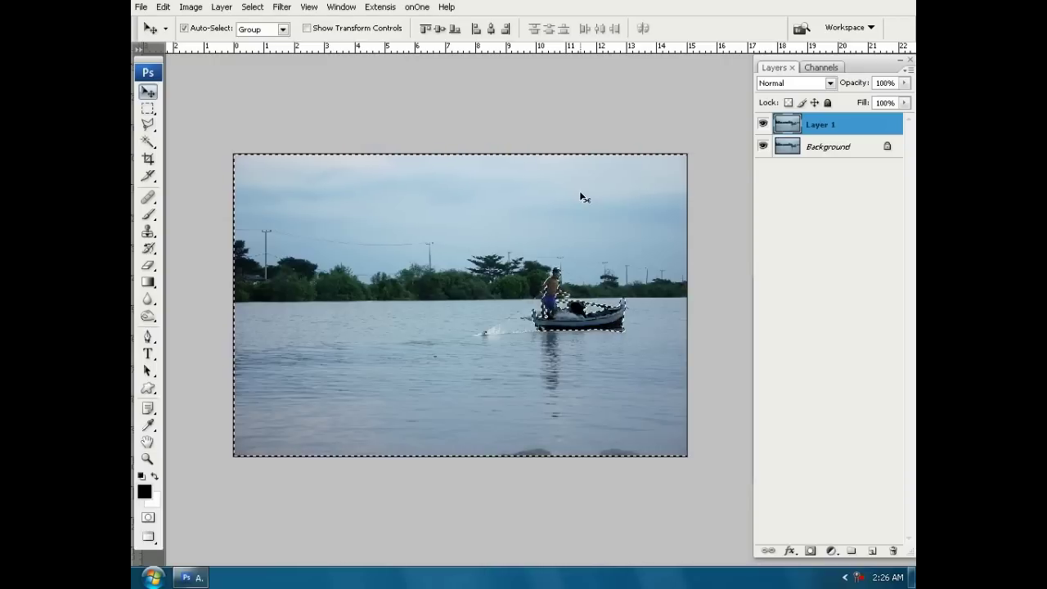
key(Delete)
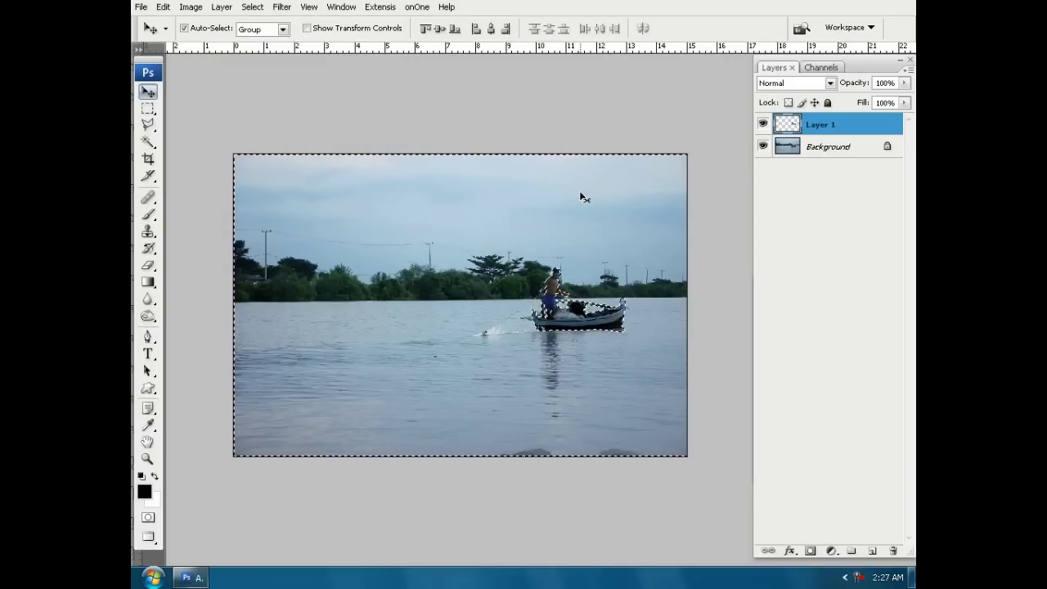
key(ctrl+d)
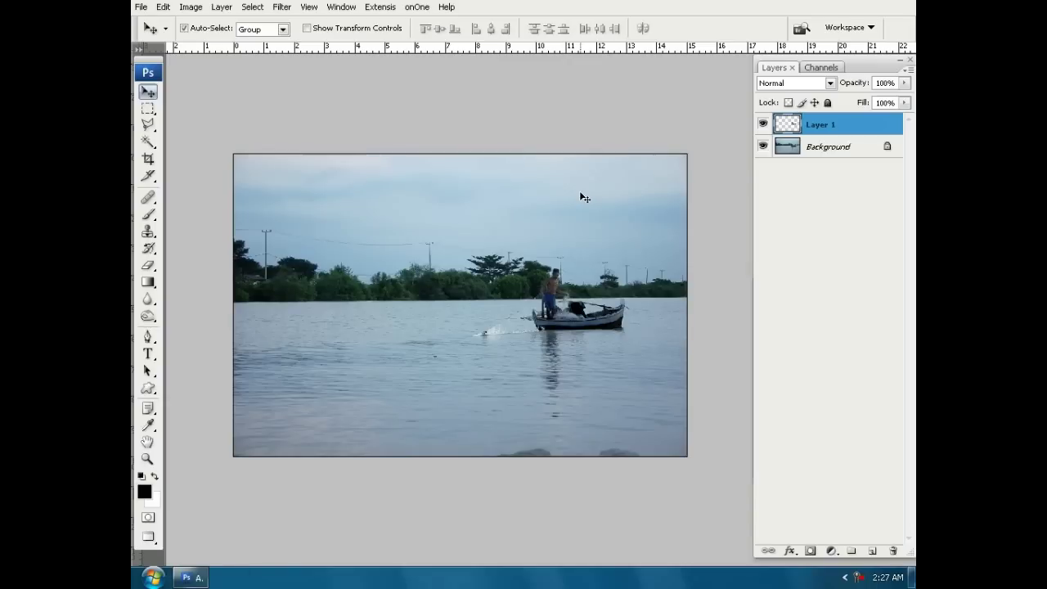
- Rename Layer 1 to POI
double_click(819, 126)
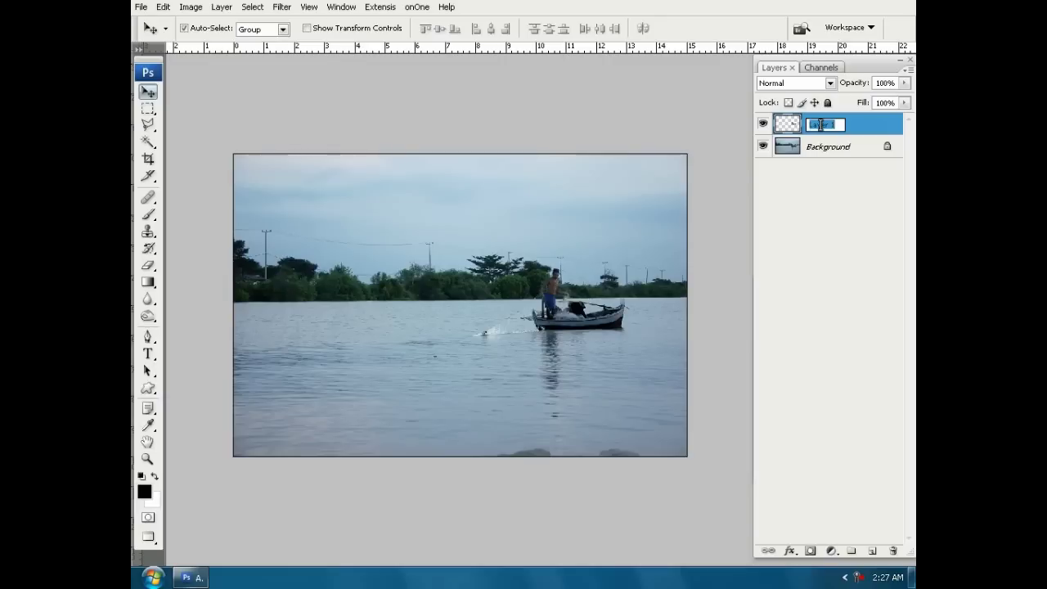
text(POI)
key(Return)
- Duplicate the Background layer and load the saved FG selection over the water
click(826, 150)
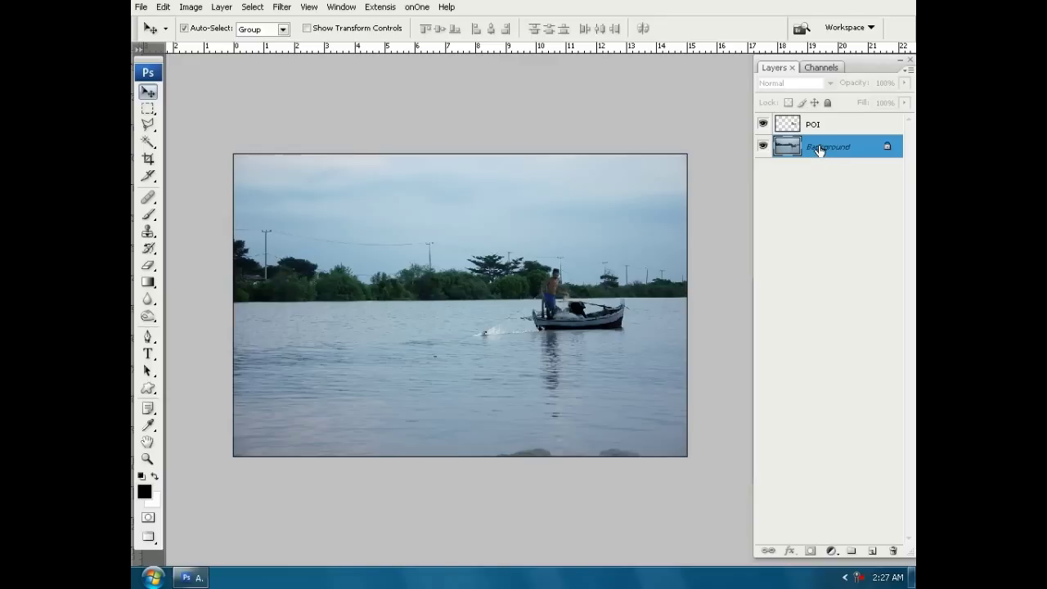
drag(819, 150, 818, 149)
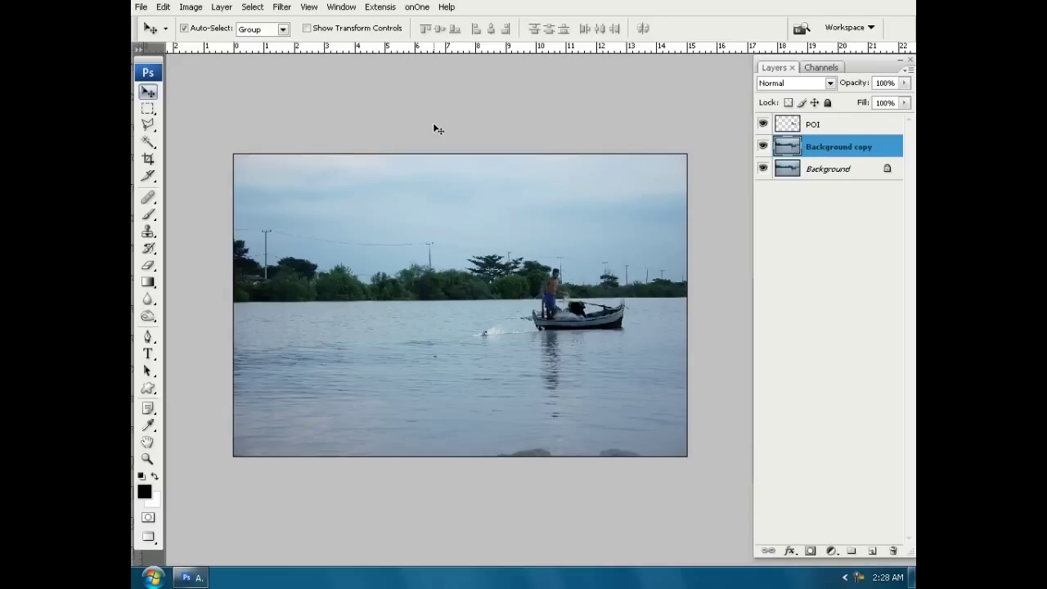
click(252, 7)
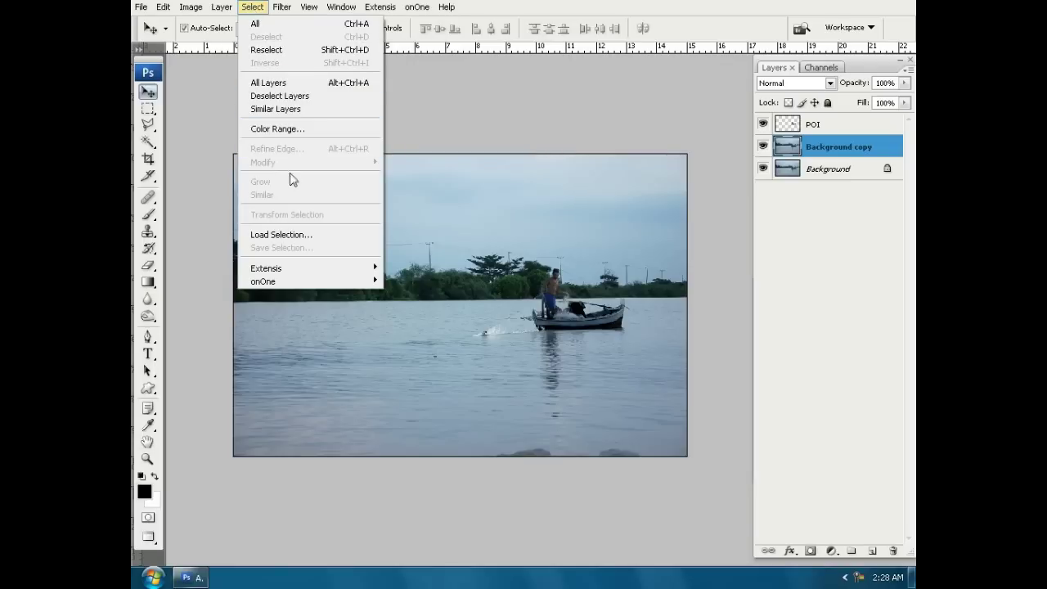
click(287, 235)
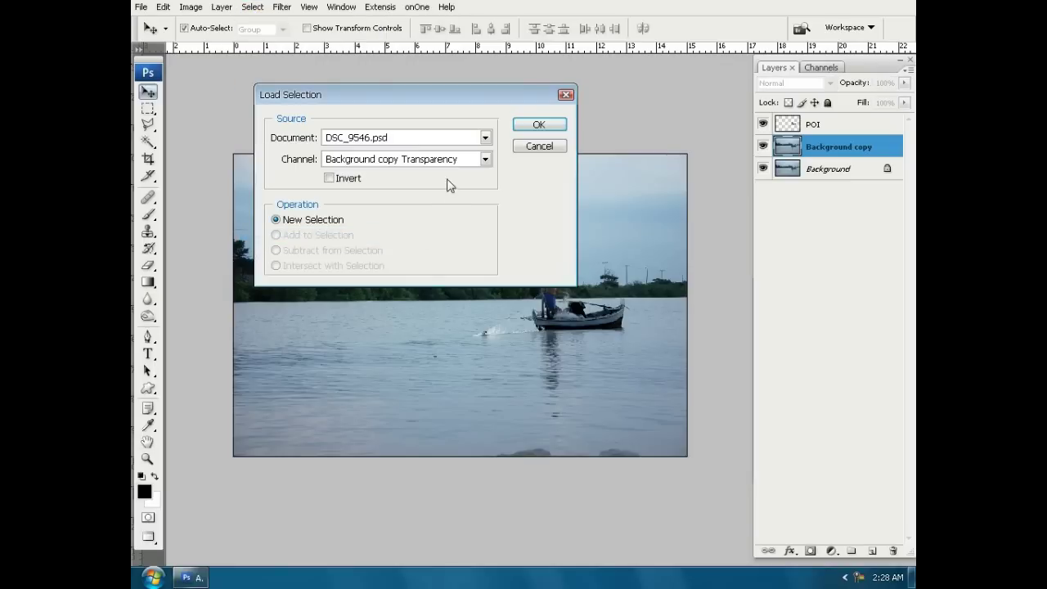
click(447, 161)
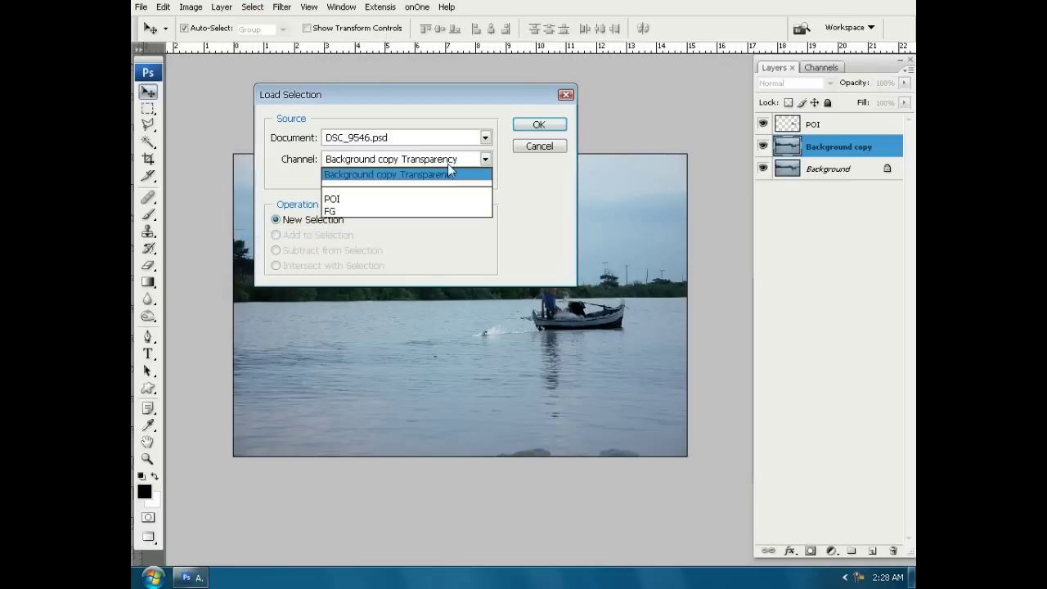
click(437, 210)
click(540, 127)
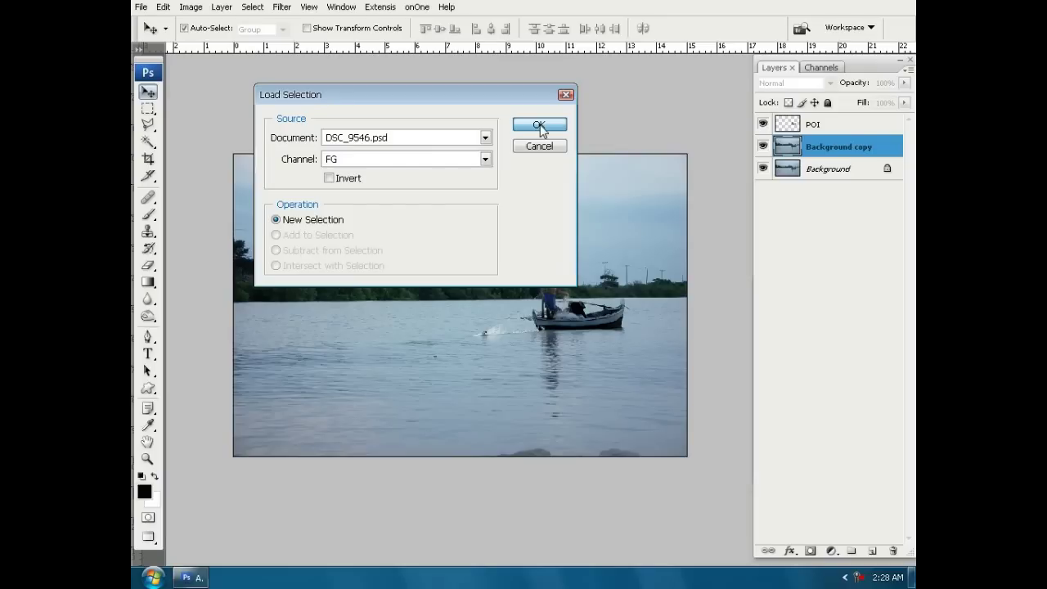
click(540, 127)
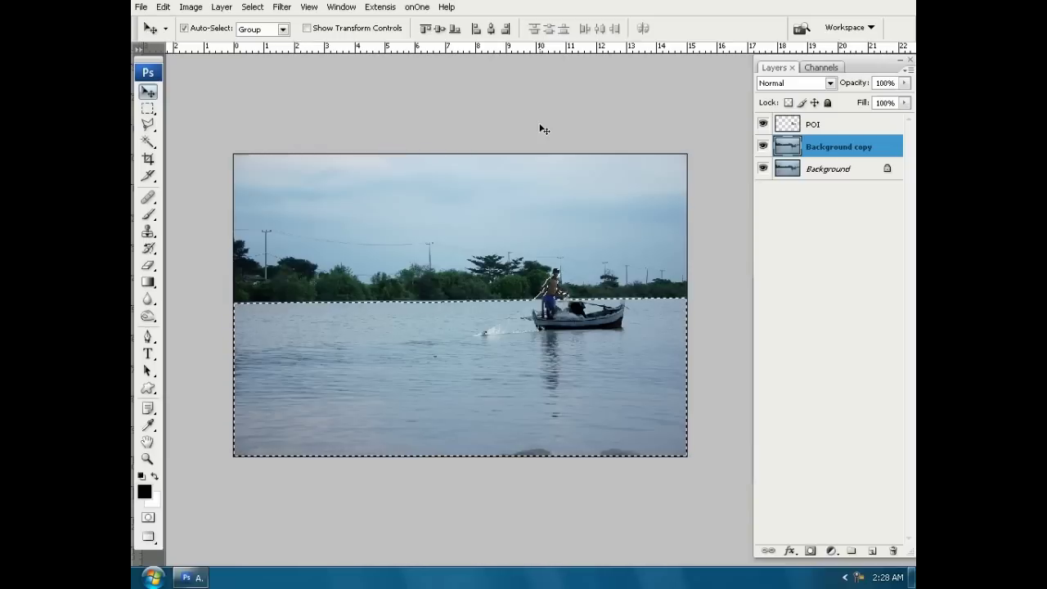
- Invert the selection to the sky, feather it by 1 pixel, then deselect
key(ctrl+shift+i)
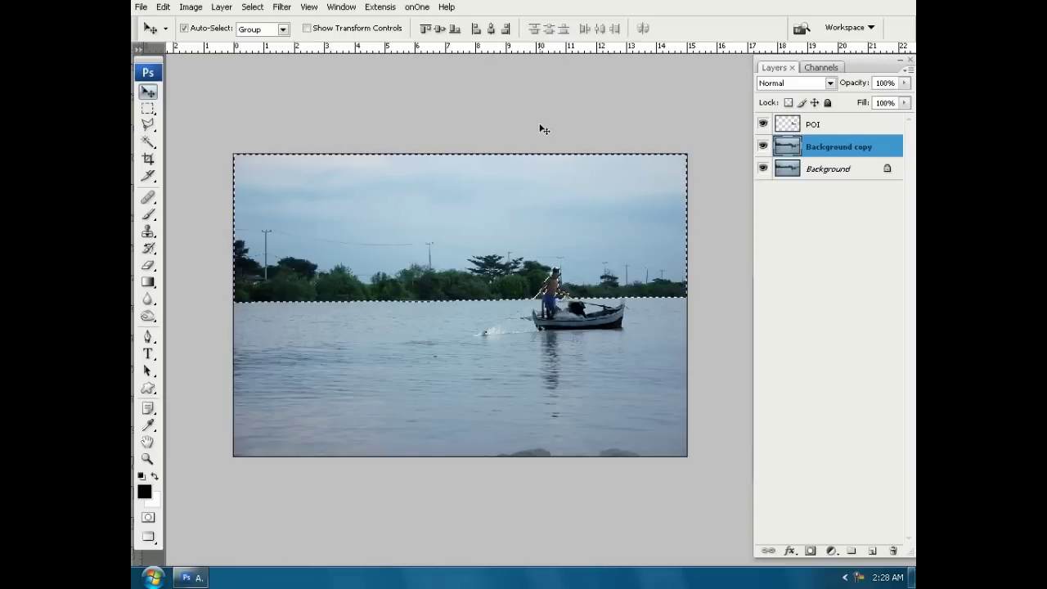
key(ctrl+alt+d)
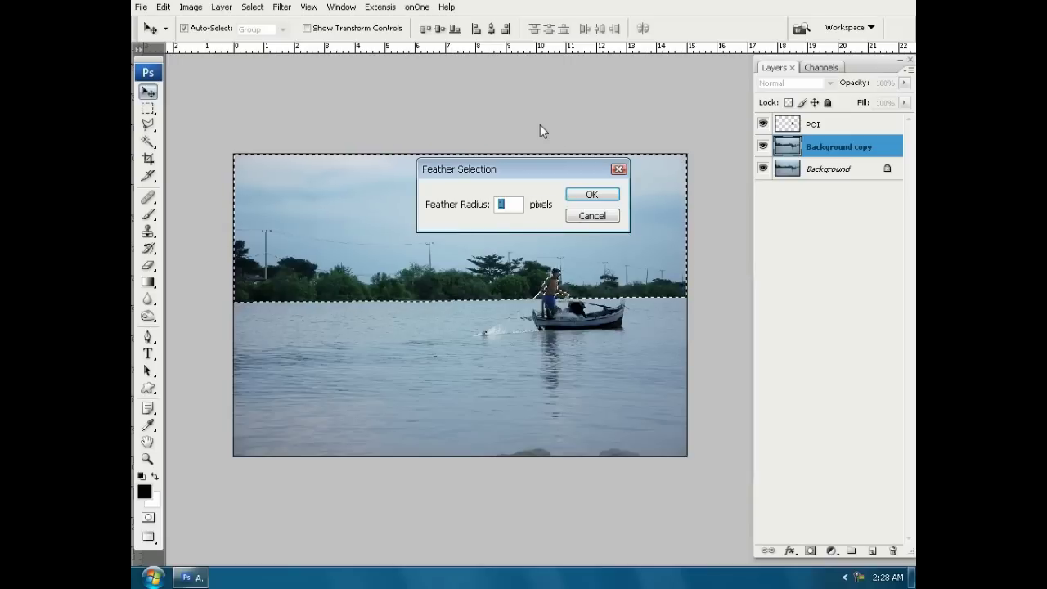
click(506, 204)
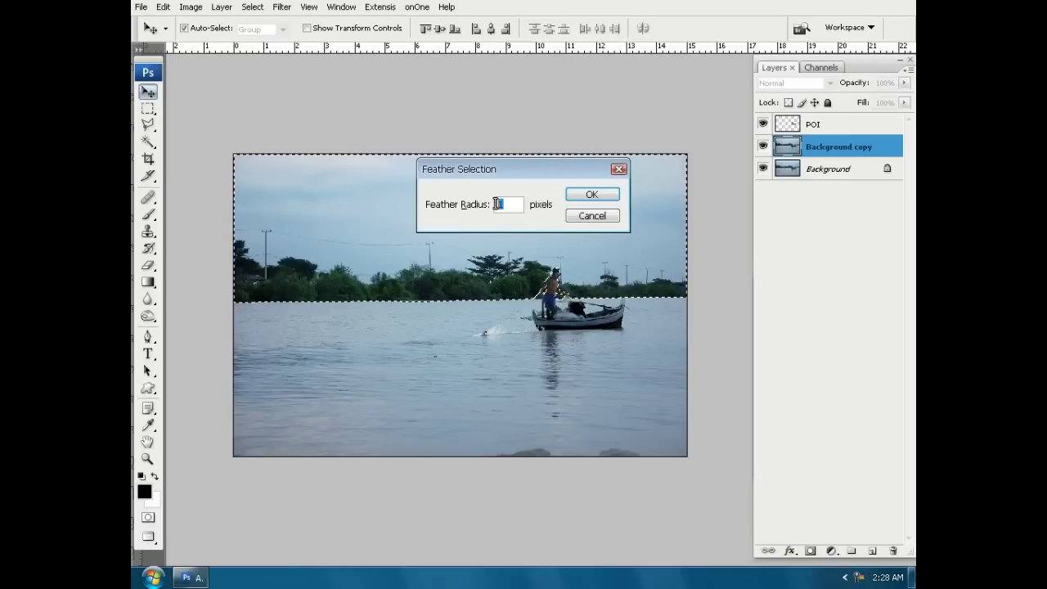
double_click(506, 204)
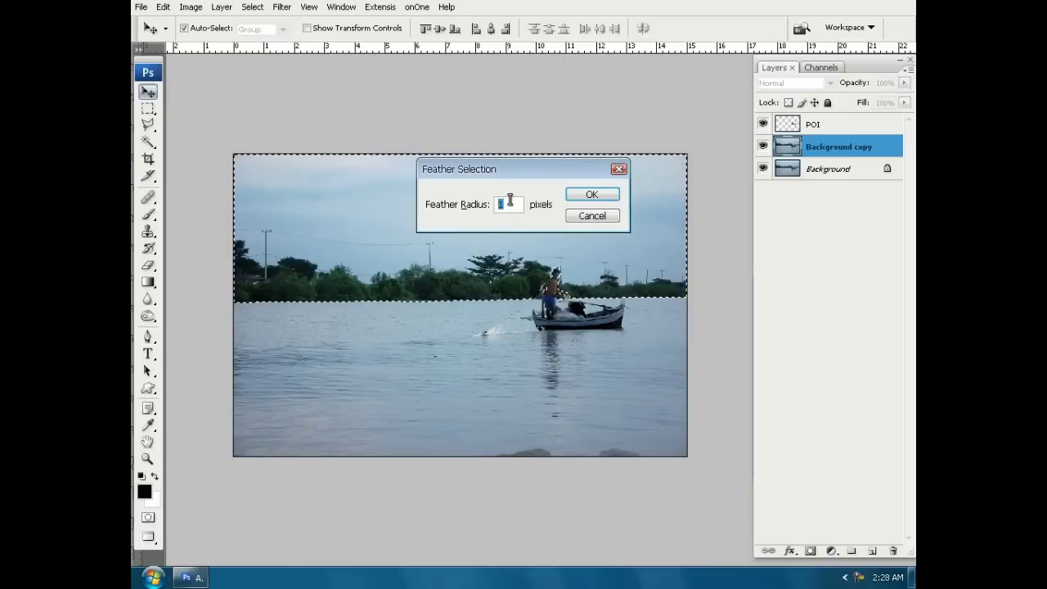
click(513, 201)
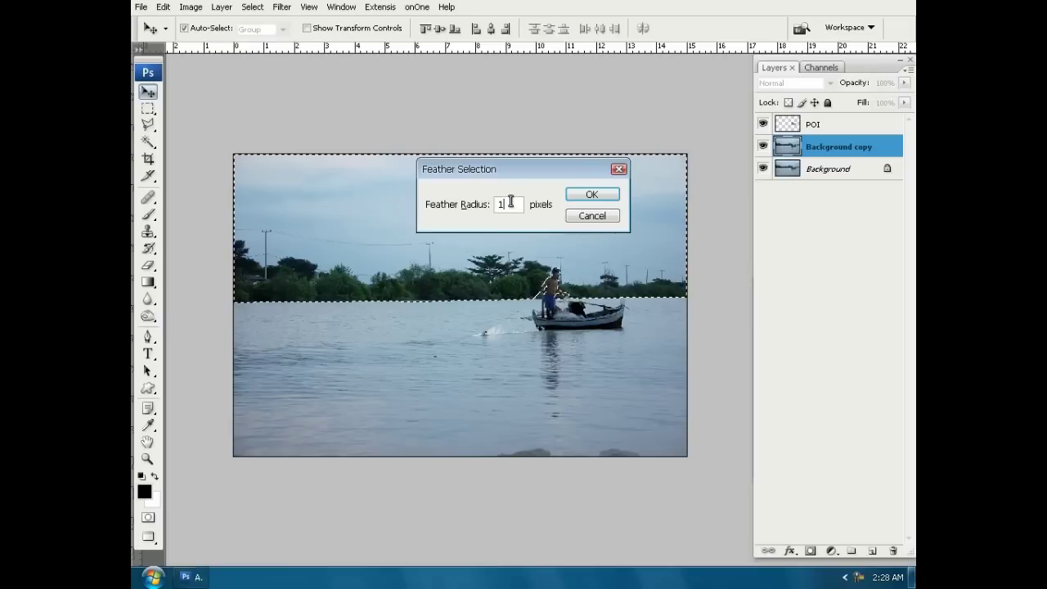
click(591, 196)
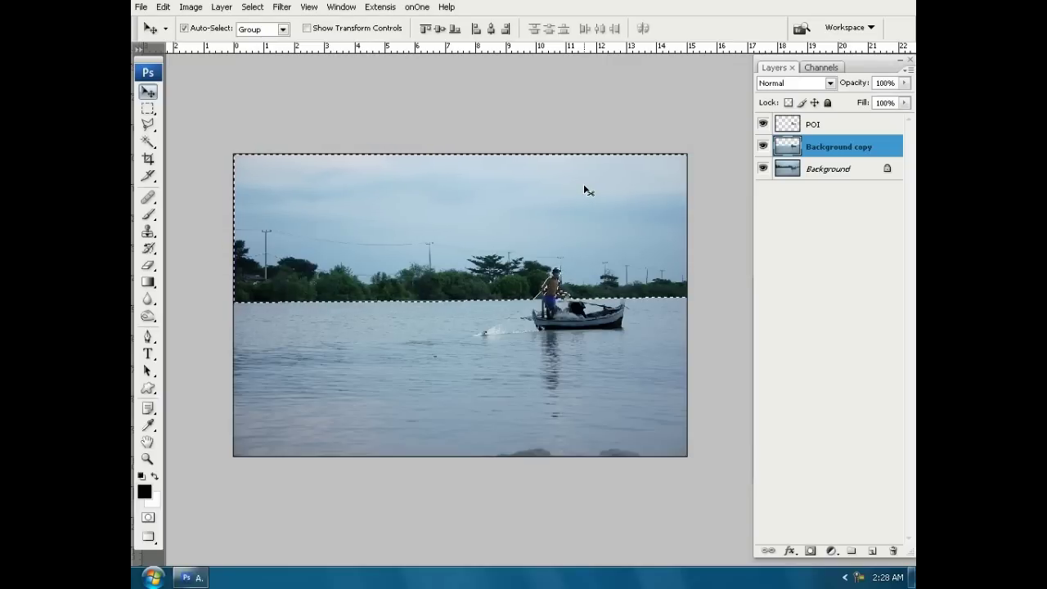
key(ctrl+d)
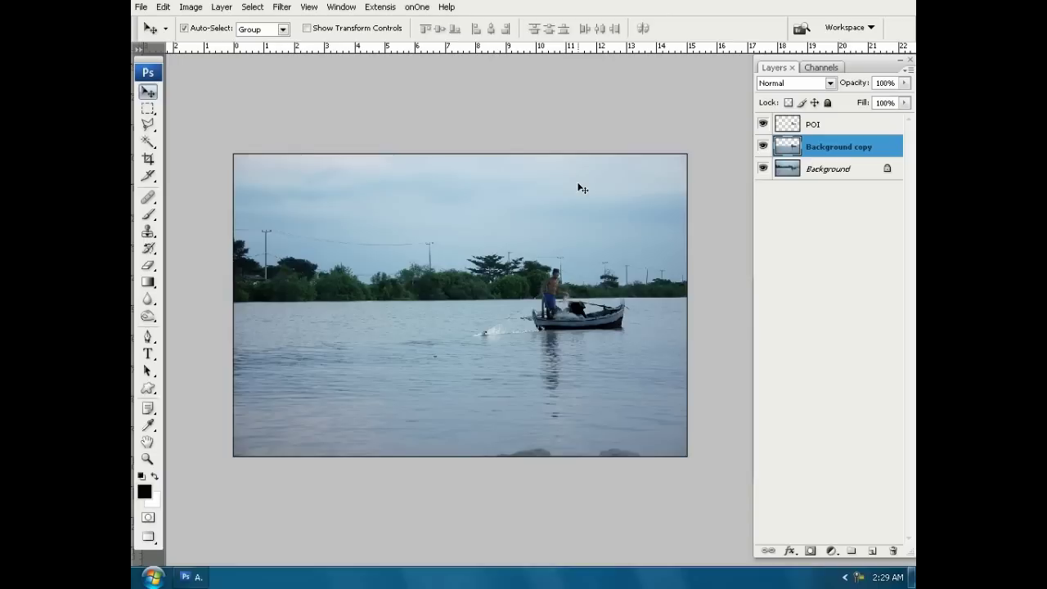
- Add a Gradient fill layer above Background and open its Color to Transparent gradient for editing
click(827, 174)
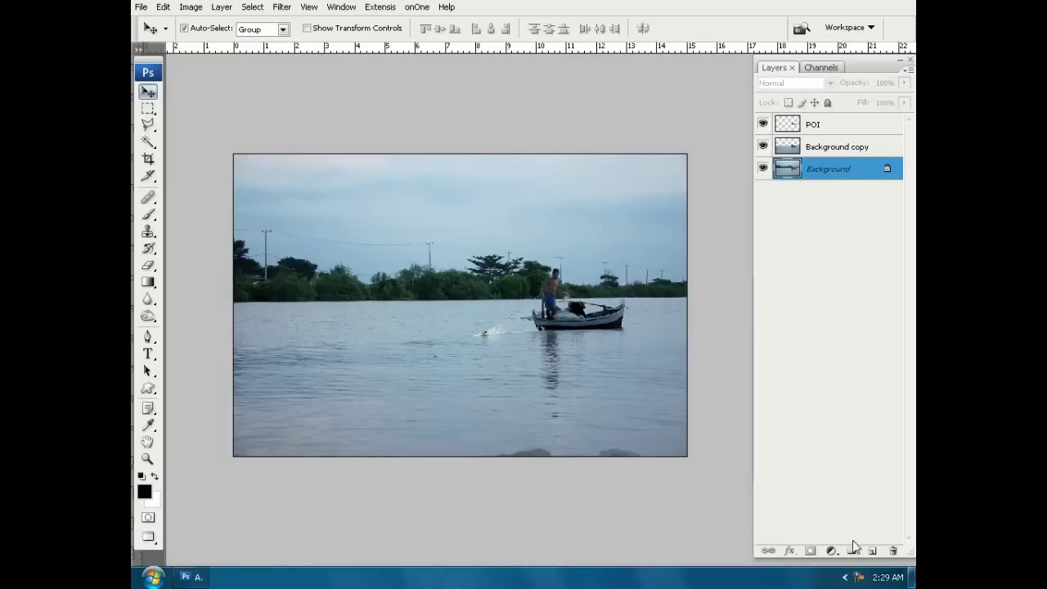
click(832, 552)
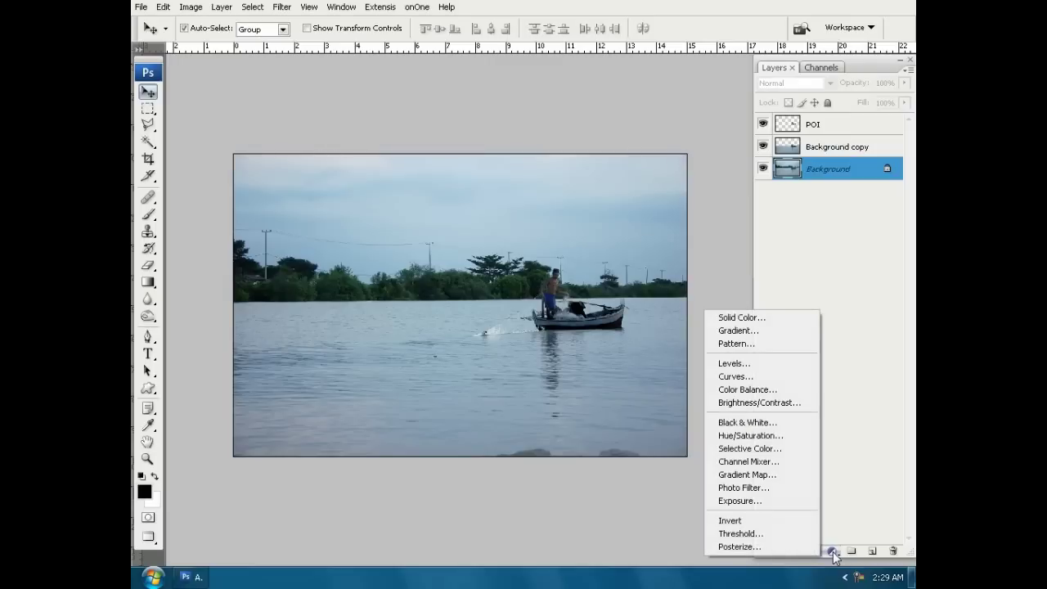
click(783, 334)
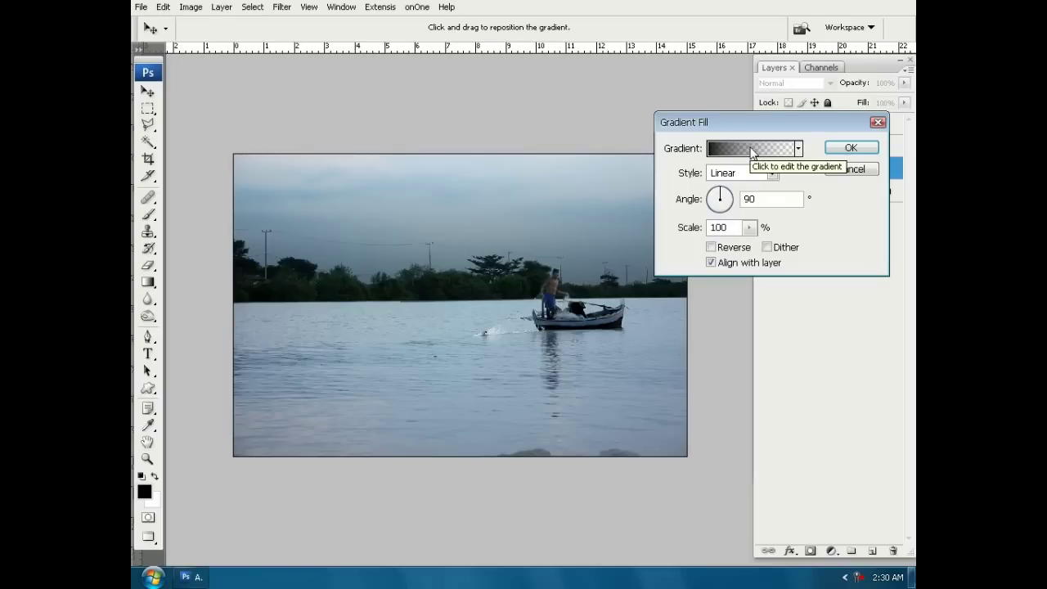
click(752, 151)
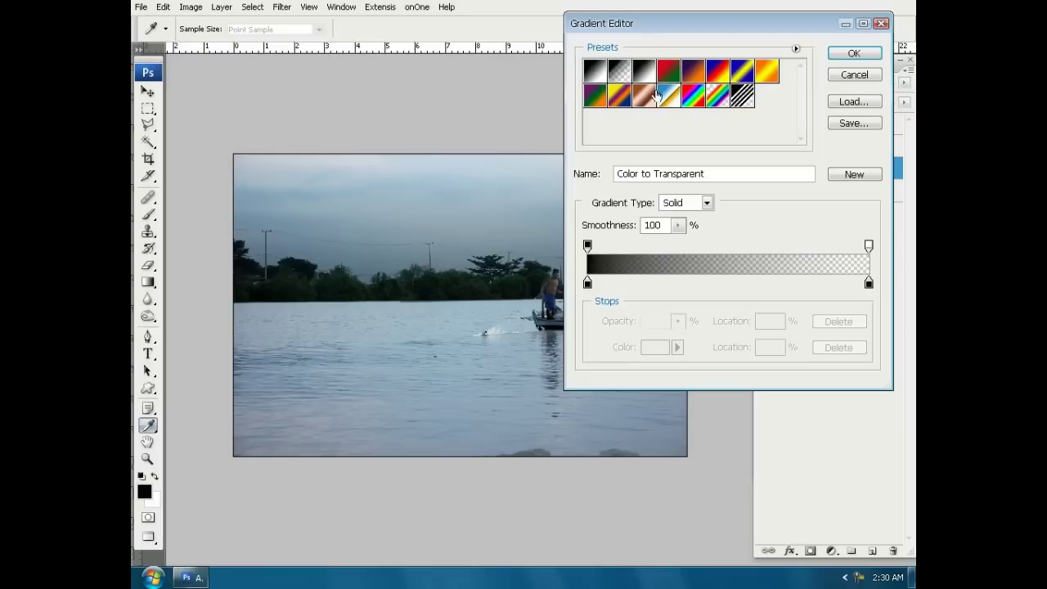
- Load the GRD stock gradient file and apply its blue-to-gold gradient to the fill
click(854, 104)
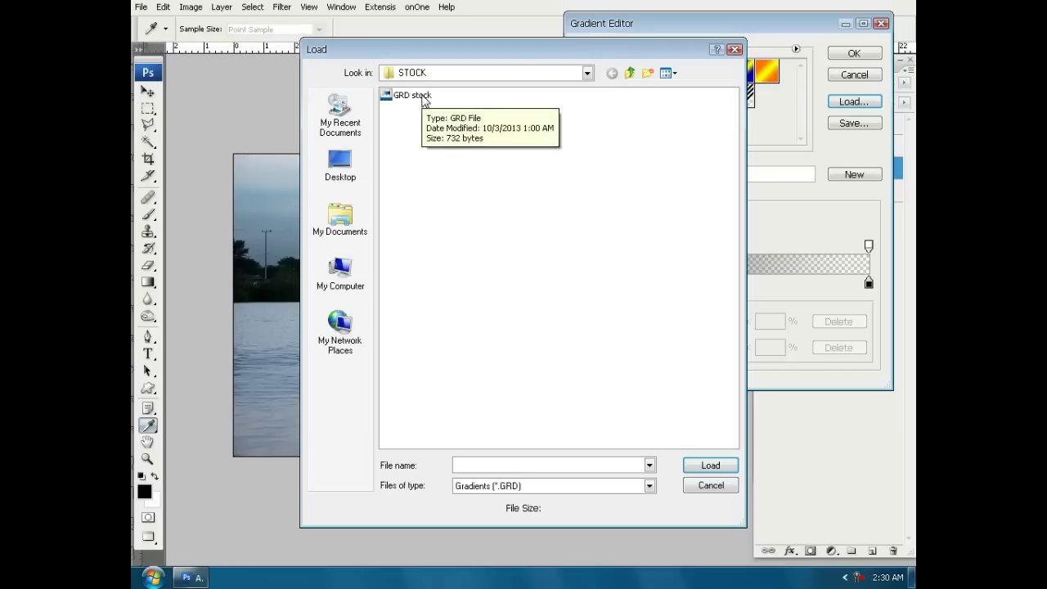
click(424, 97)
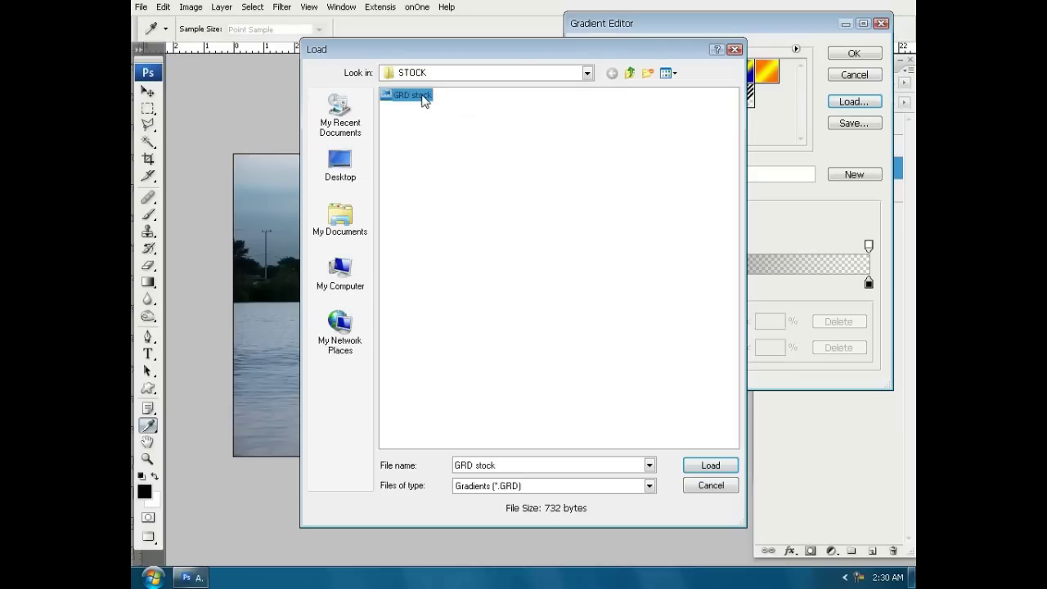
click(710, 466)
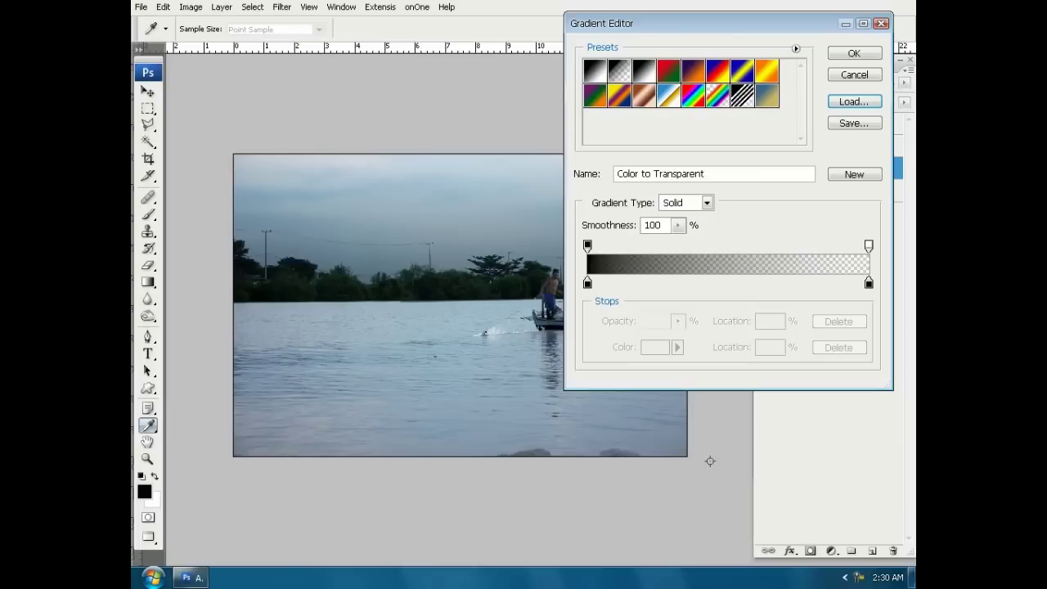
click(766, 98)
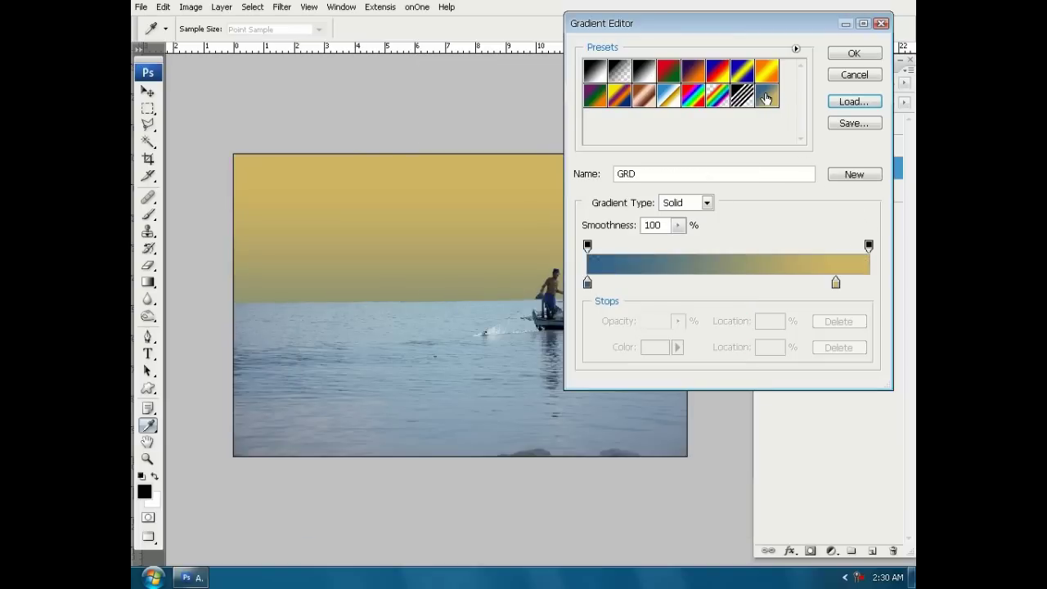
click(853, 54)
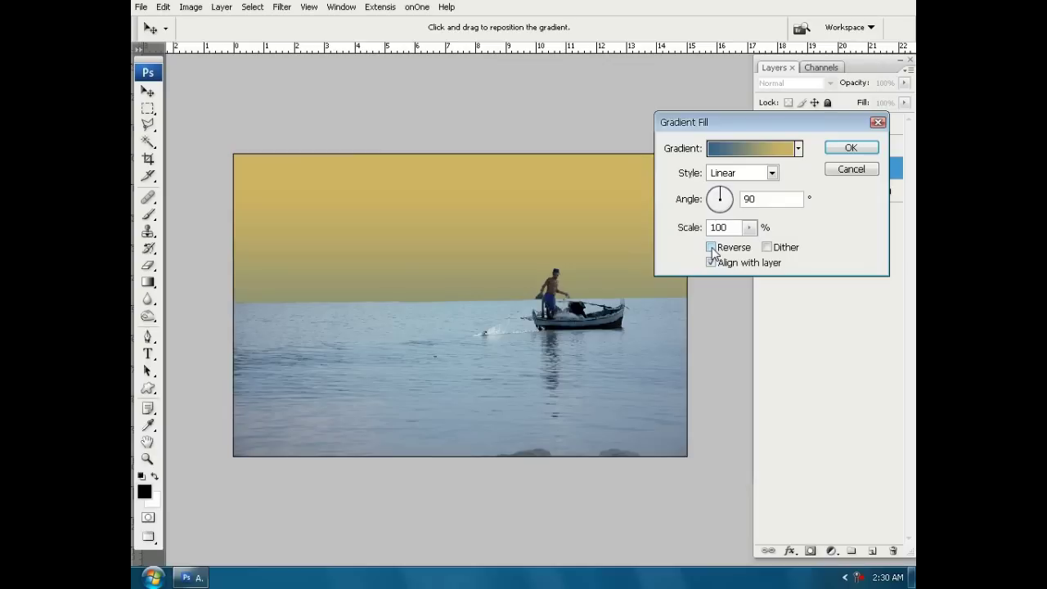
- Reverse the gradient, set its angle to 97.59°, and apply the fill
click(711, 247)
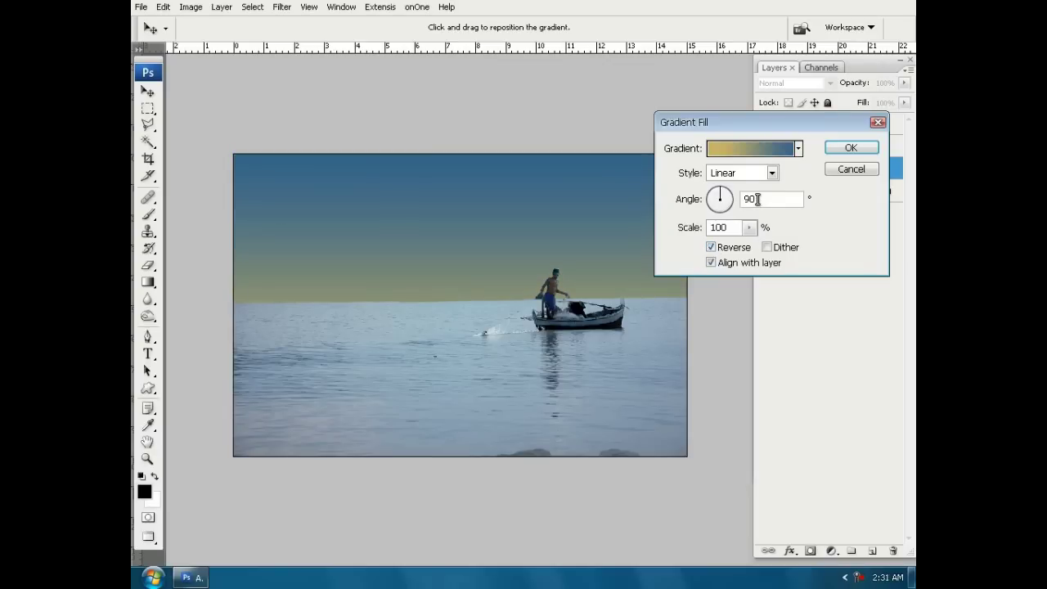
drag(758, 199, 741, 198)
text(97)
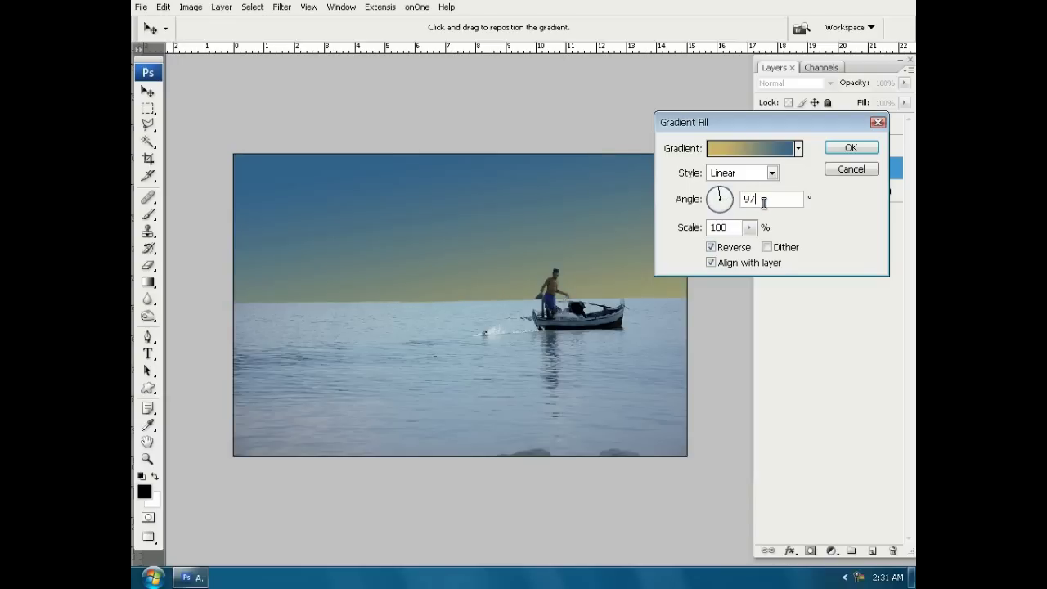
text(.)
text(5)
text(9)
click(846, 152)
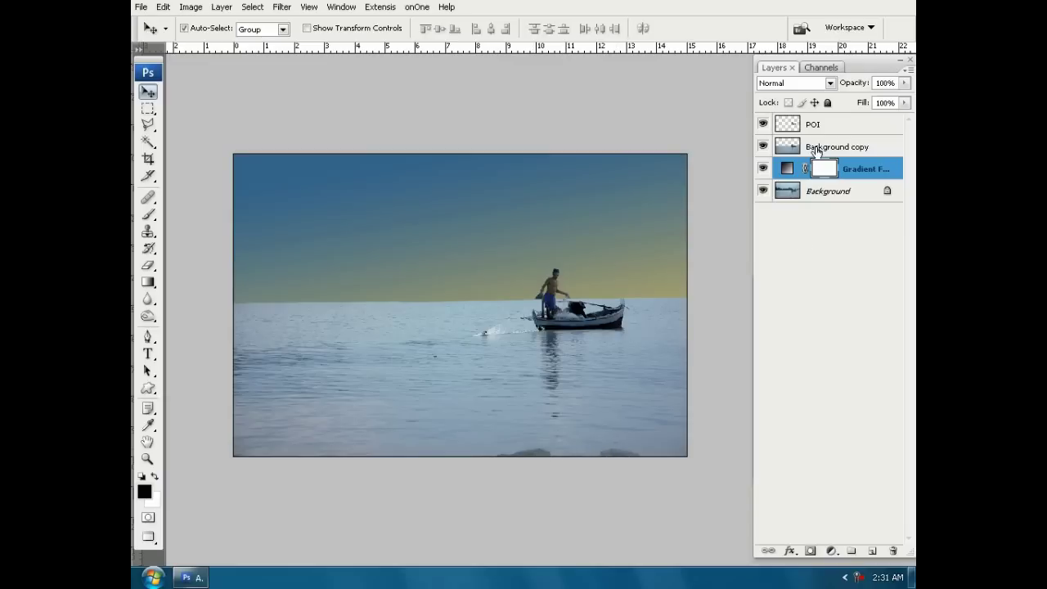
- Rename the Background copy layer to FG
click(817, 151)
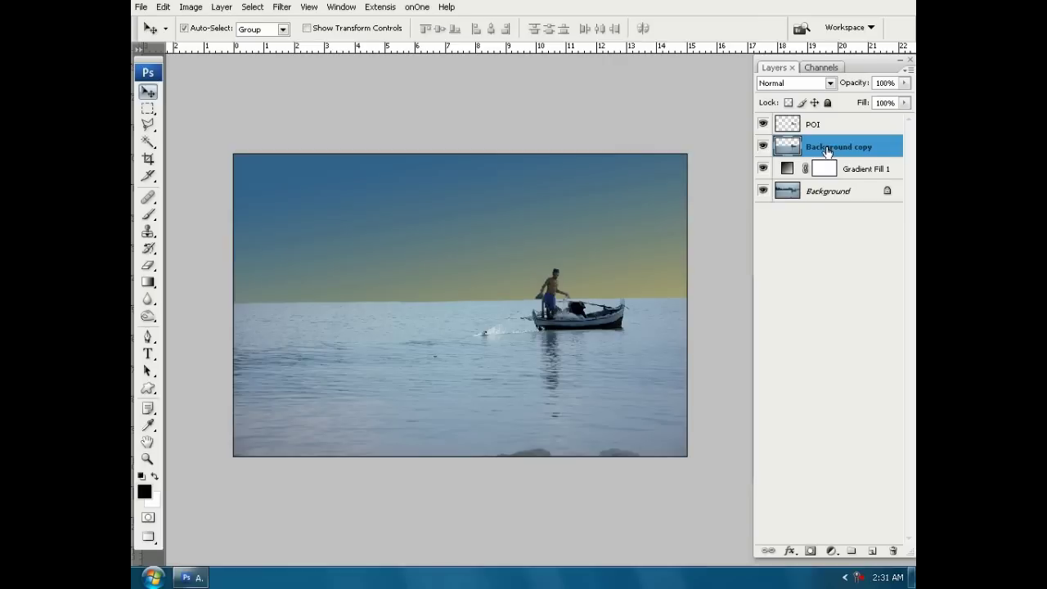
double_click(827, 148)
text(FG)
key(Return)
- Clone Stamp the grey rock out of the bottom-right water and clean up around the boat's stern
click(148, 234)
click(208, 230)
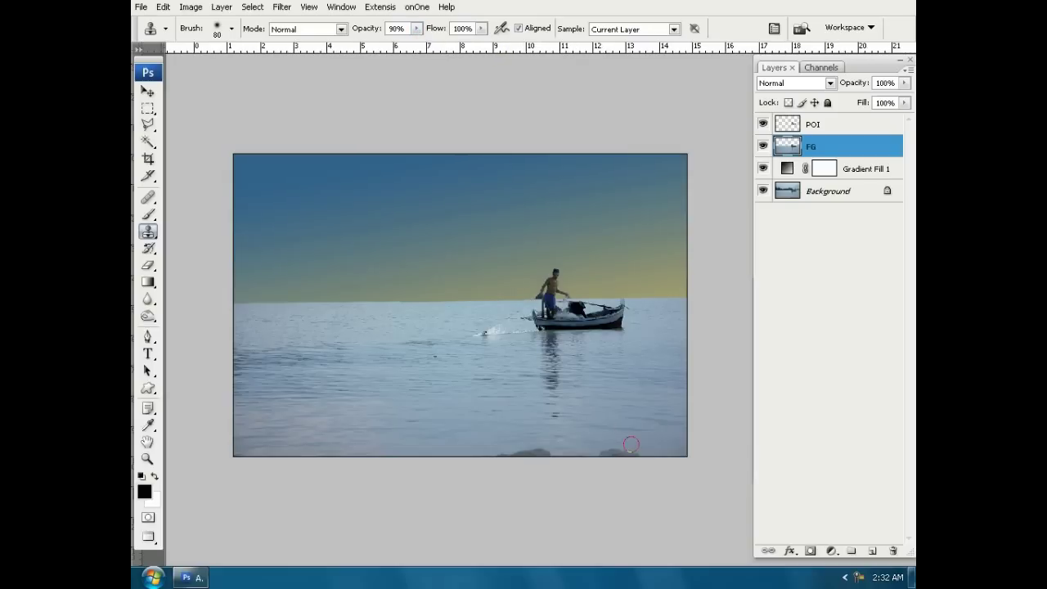
scroll(642, 441, up, 1)
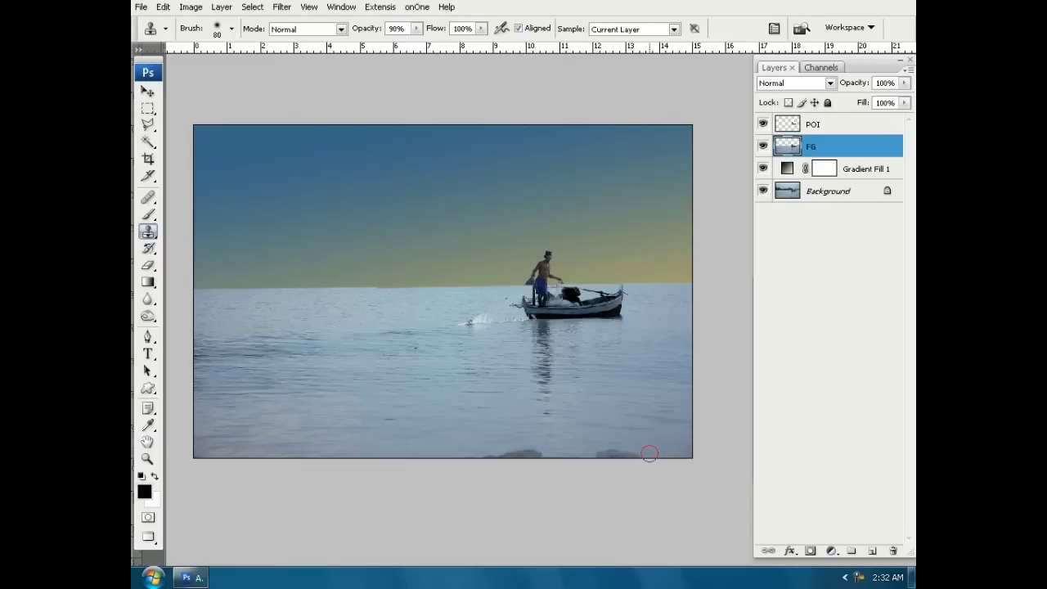
drag(649, 454, 482, 454)
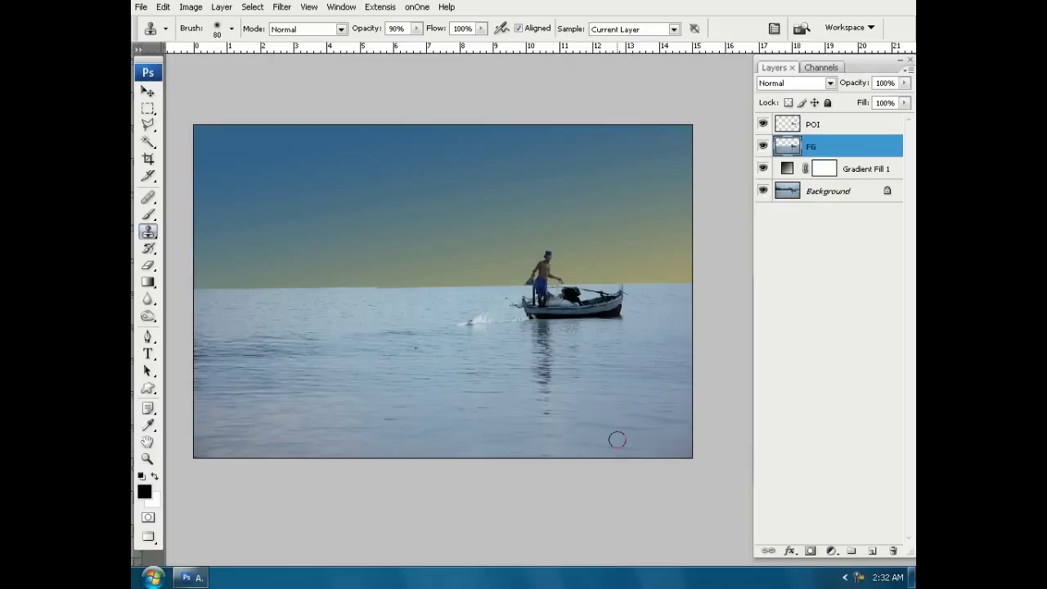
scroll(547, 333, up, 1)
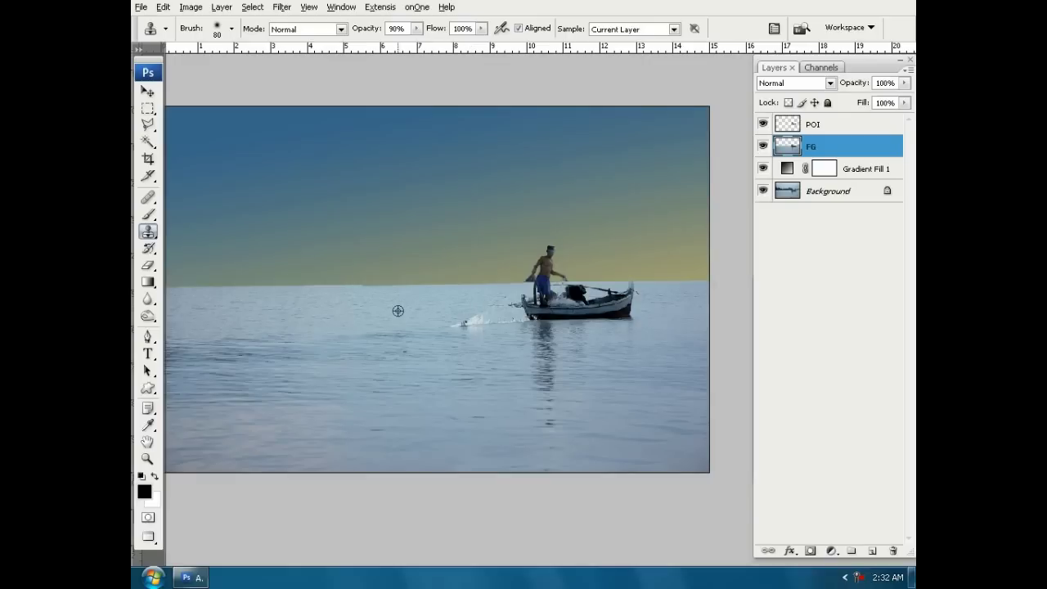
alt+click(397, 311)
drag(513, 305, 516, 304)
scroll(516, 304, down, 1)
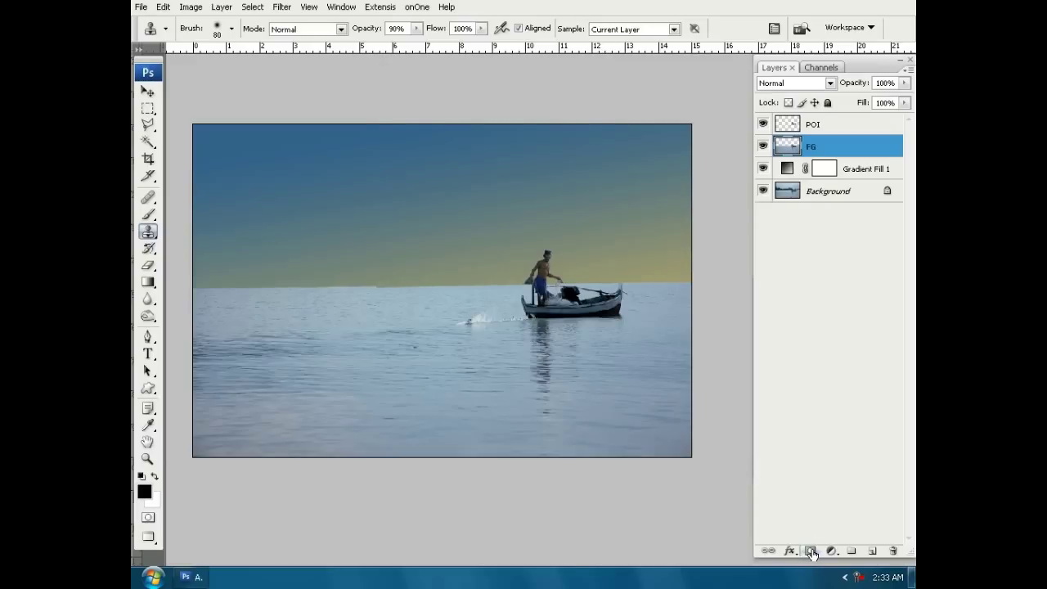
- Add a layer mask to FG and brush black along the horizon left of the boat
click(811, 553)
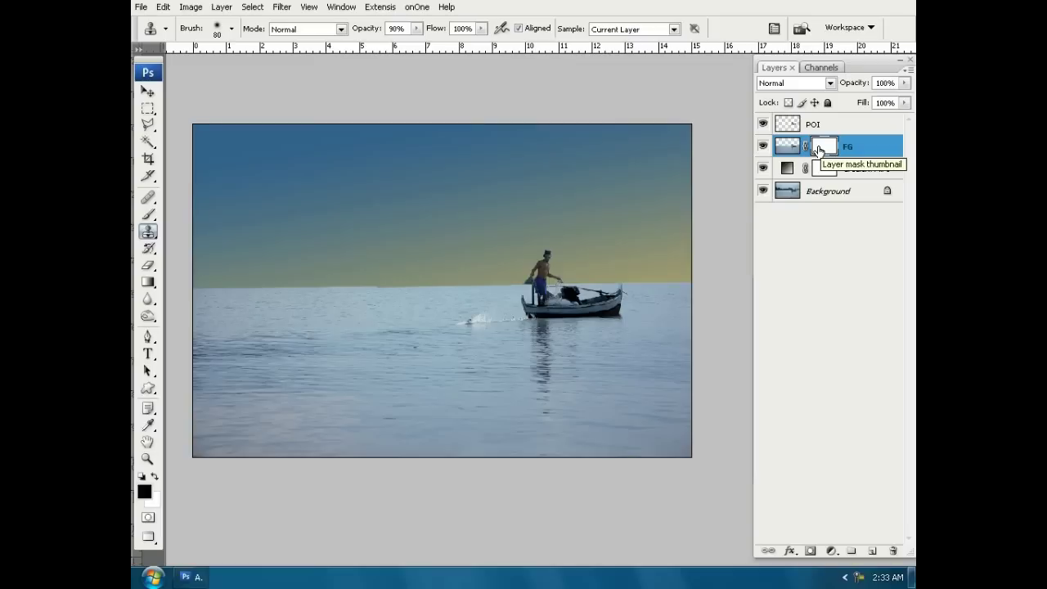
key(b)
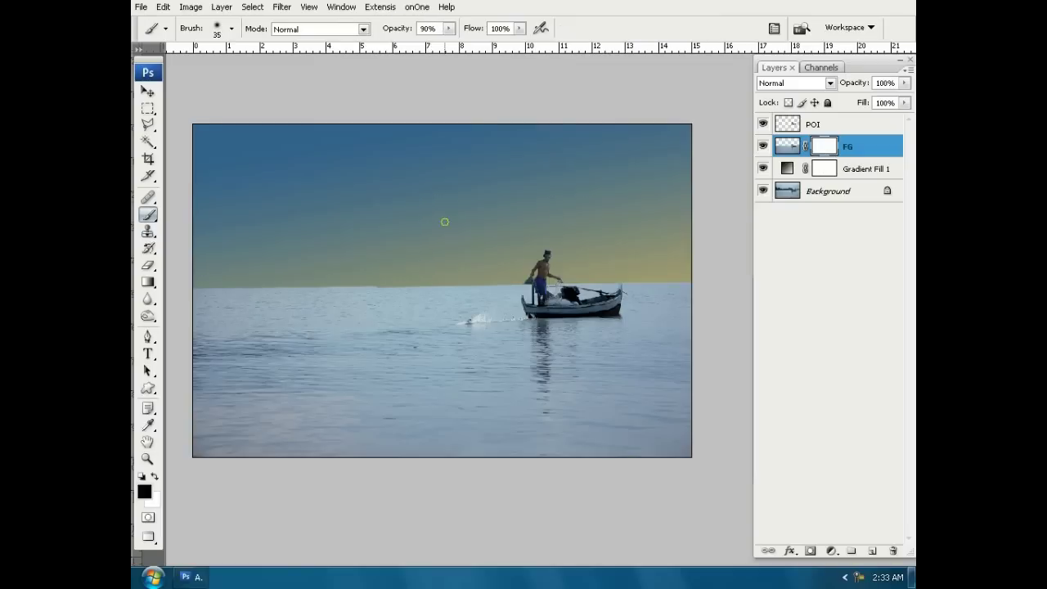
key(bracketright)
key(bracketright)
key(bracketright)
- Soften the sky-sea edge with larger 50% opacity brush strokes across the horizon
key(bracketright)
key(bracketright)
key(bracketright)
key(0)
key(bracketleft)
key(bracketleft)
drag(696, 277, 331, 287)
key(bracketright)
key(bracketright)
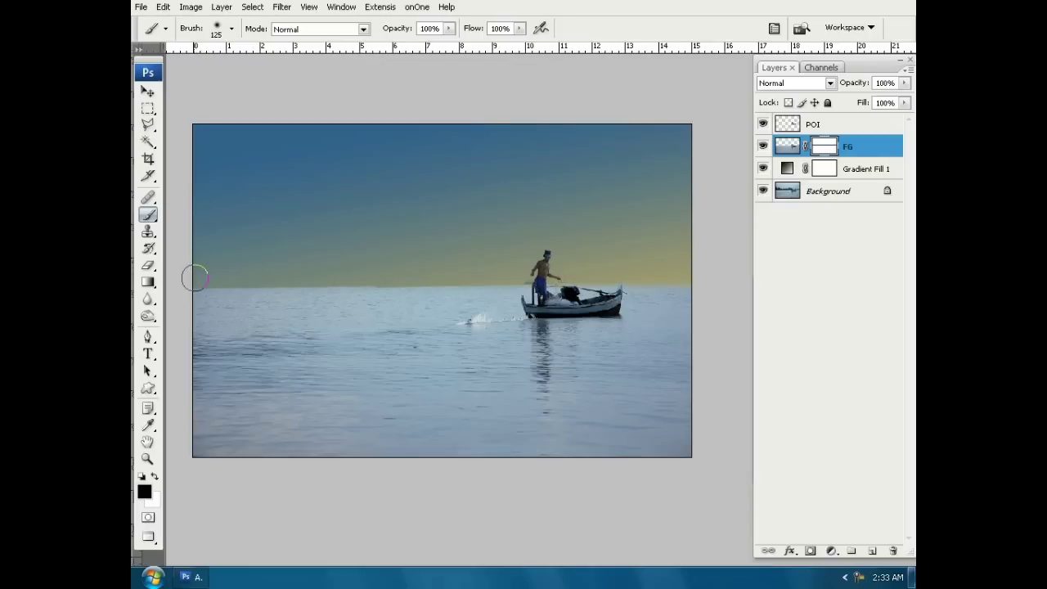
drag(188, 275, 699, 271)
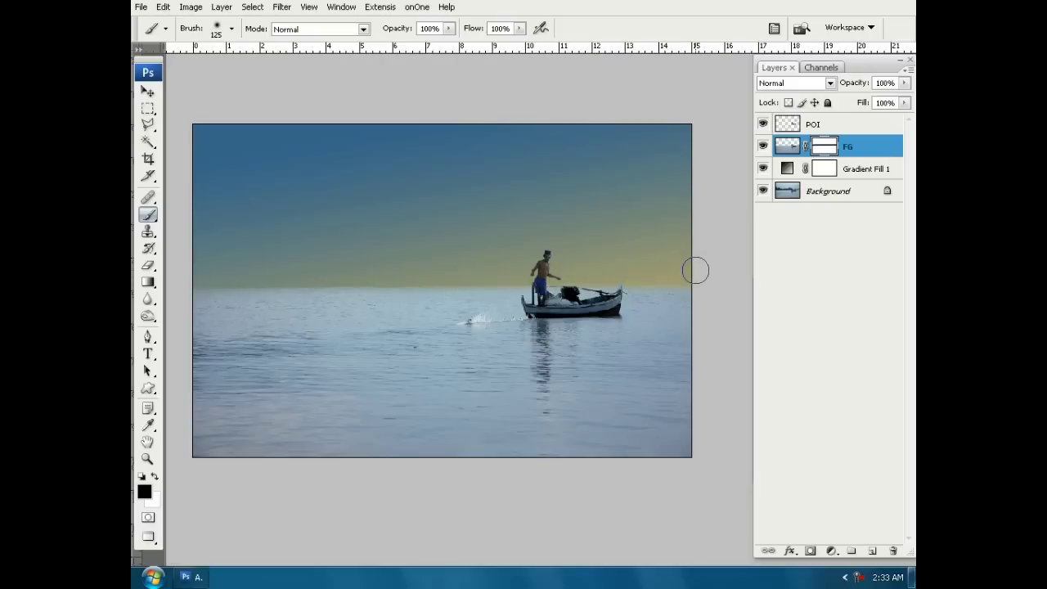
key(5)
key(bracketright)
key(bracketright)
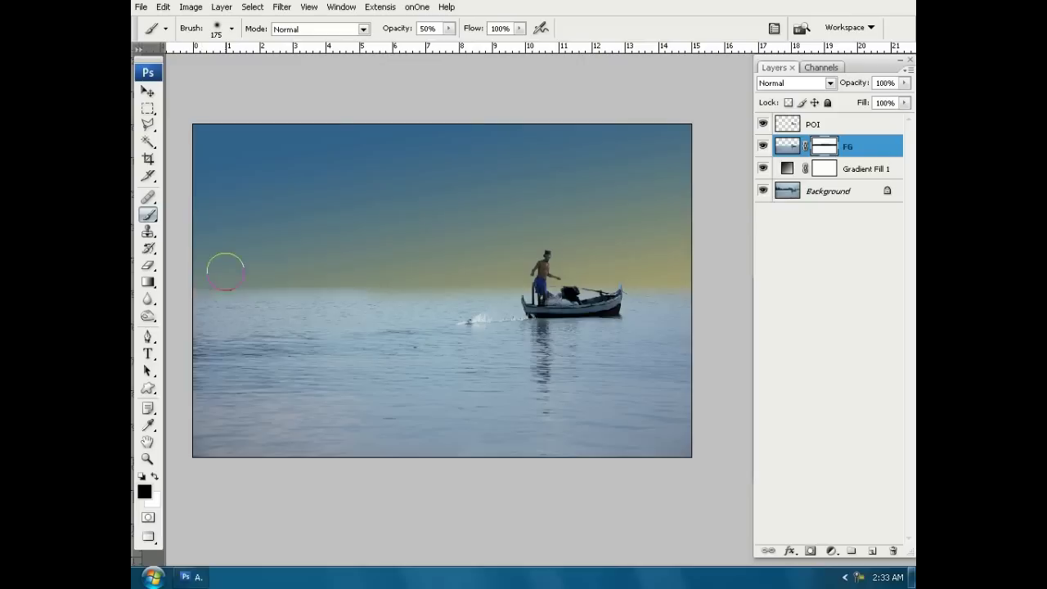
key(bracketright)
key(bracketright)
key(bracketright)
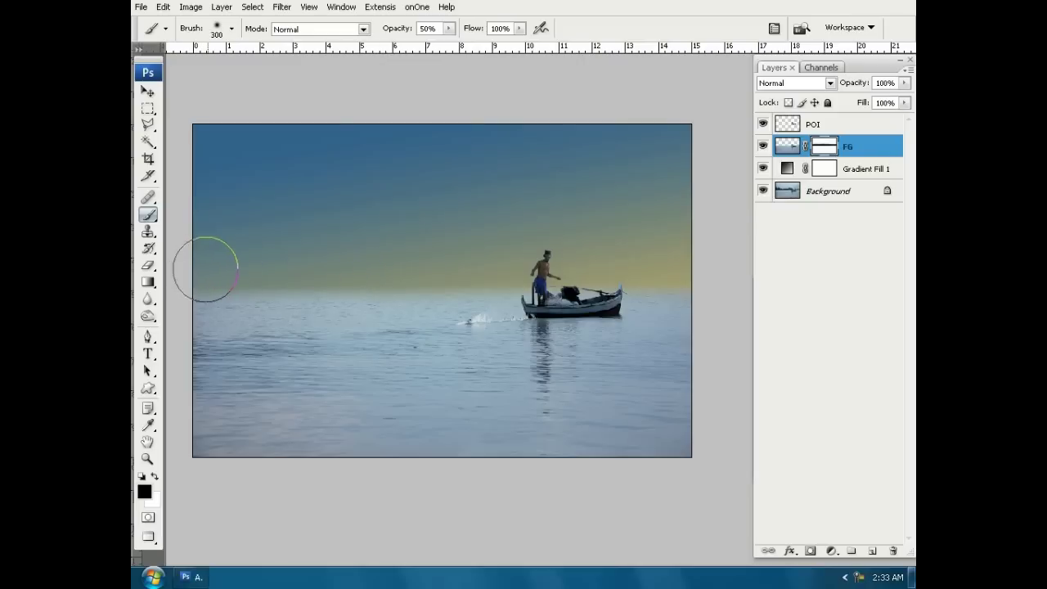
mouse_move(454, 262)
mouse_down()
mouse_move(630, 253)
mouse_move(696, 262)
mouse_up()
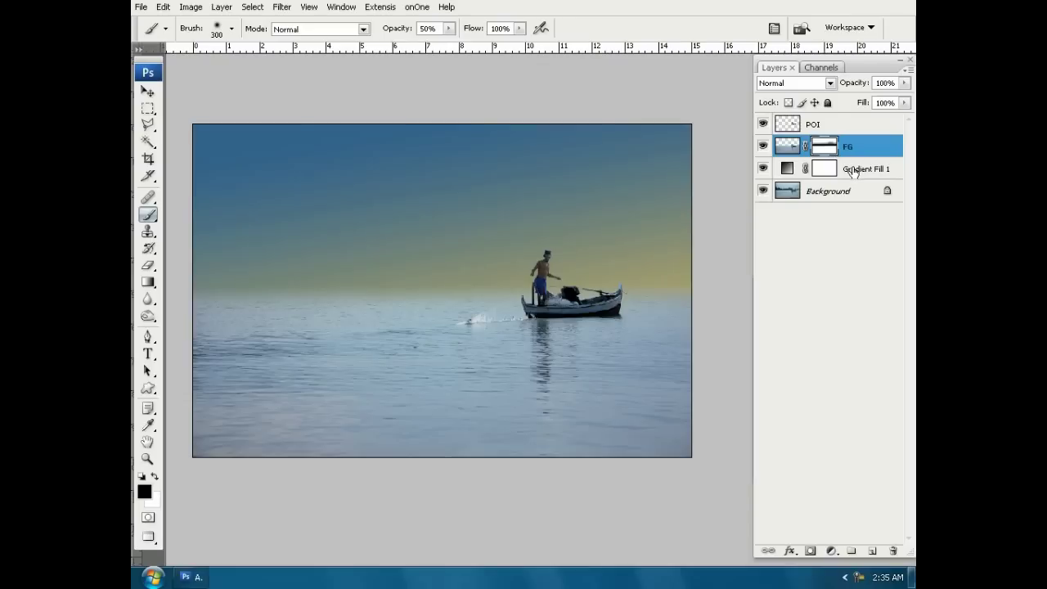
- With Gradient Fill 1 selected, open the DSC_7827 sunset cloud photo from STOCK
click(851, 170)
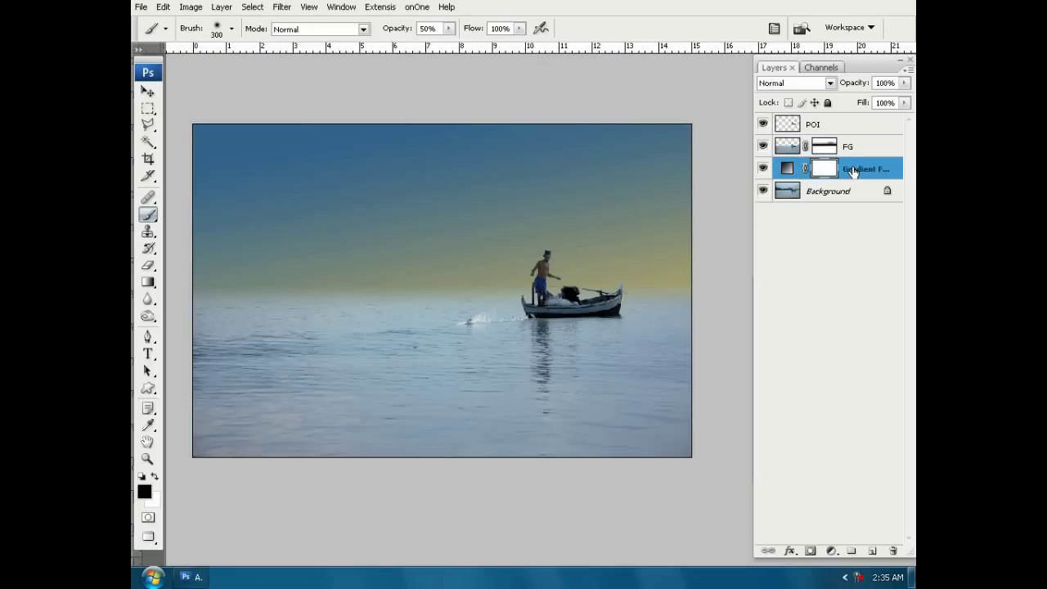
click(141, 8)
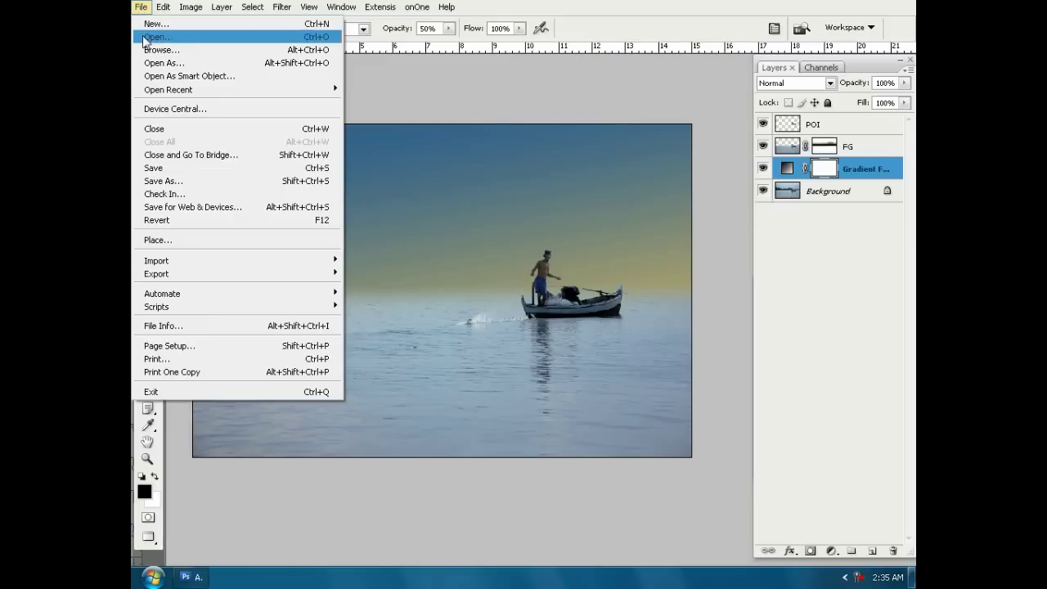
click(151, 38)
click(657, 78)
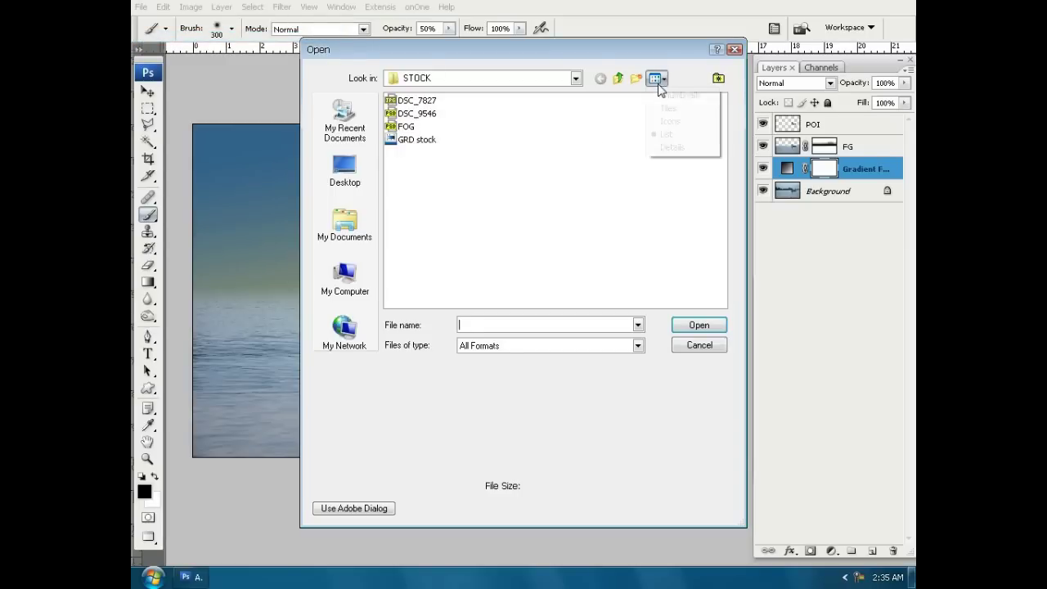
click(676, 93)
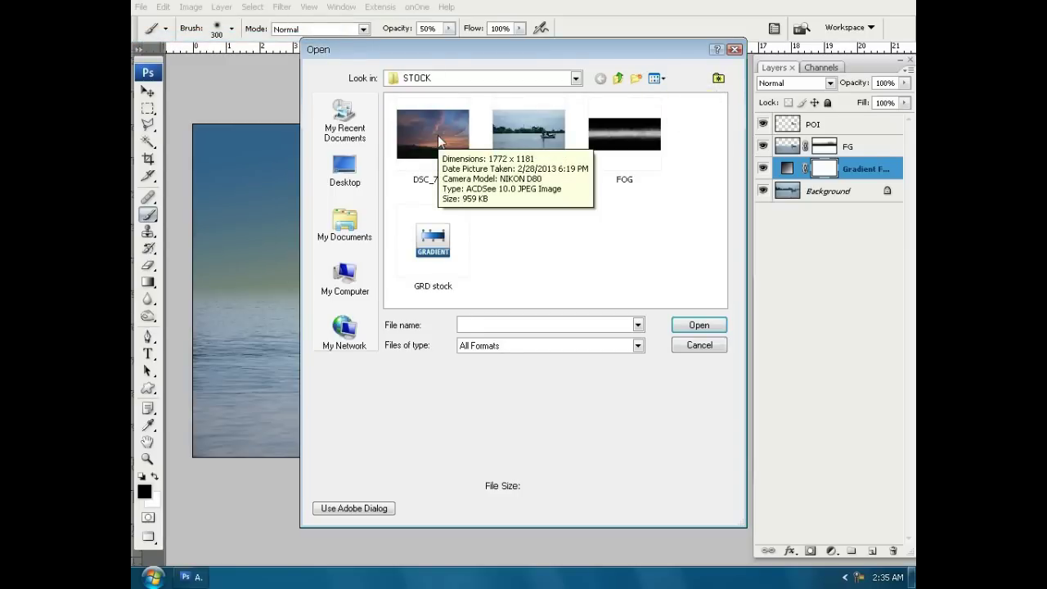
click(439, 137)
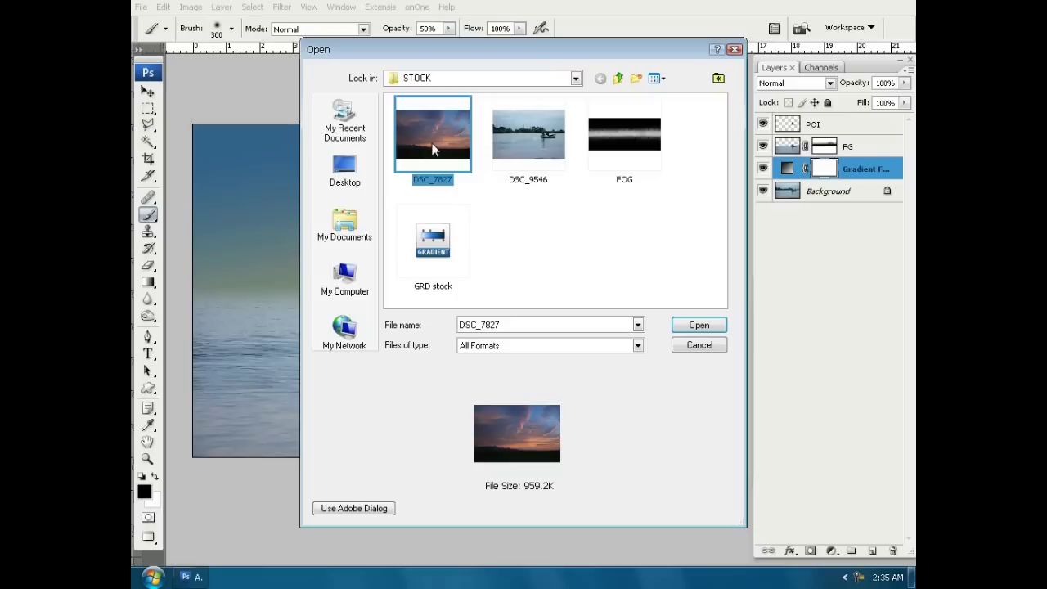
click(691, 329)
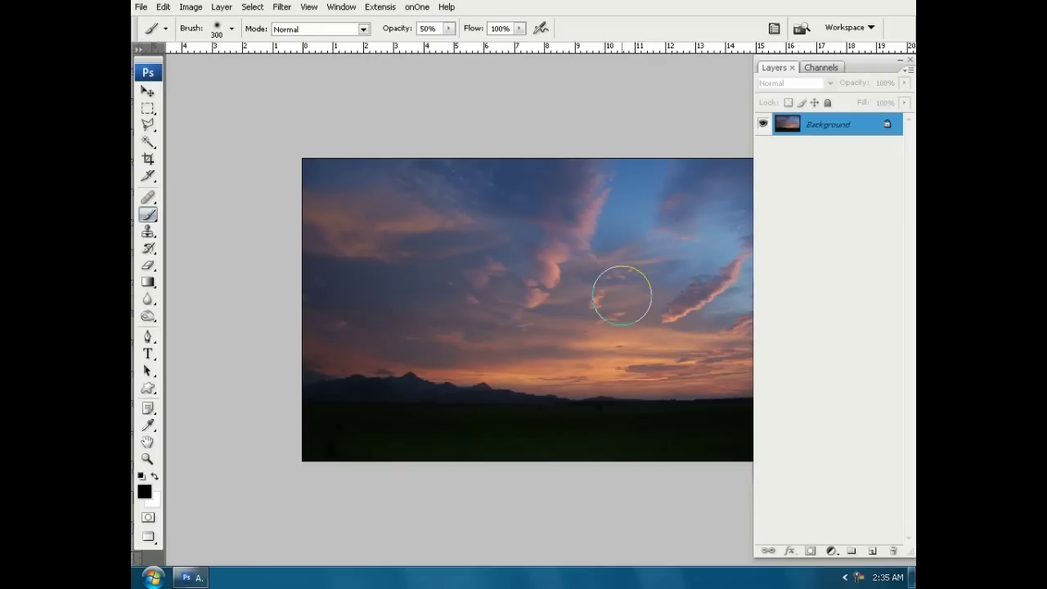
- Select the whole cloud photo and drag it into the boat document above Gradient Fill 1
key(ctrl+a)
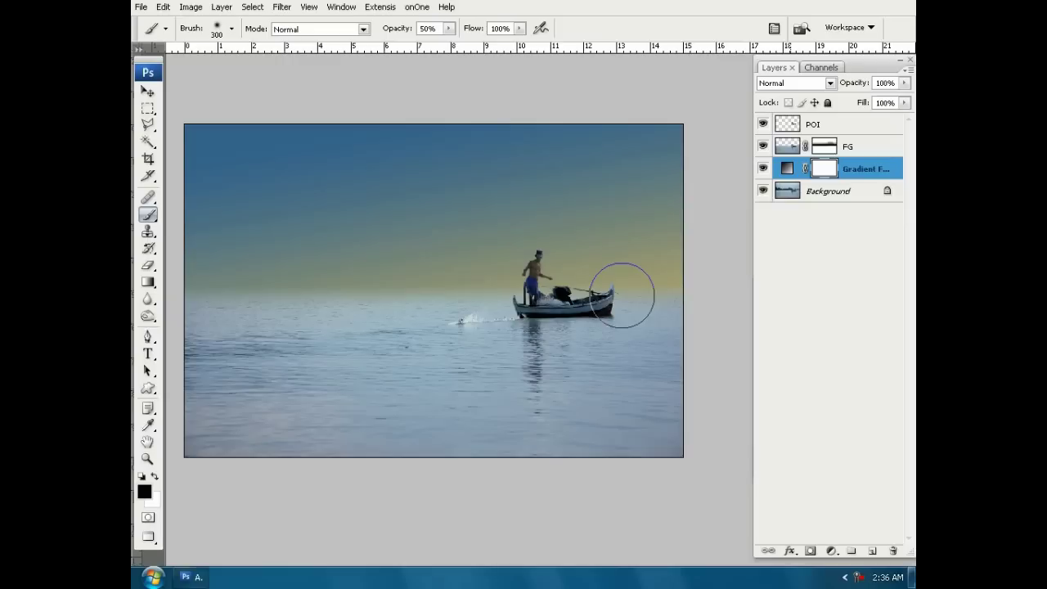
drag(622, 296, 622, 296)
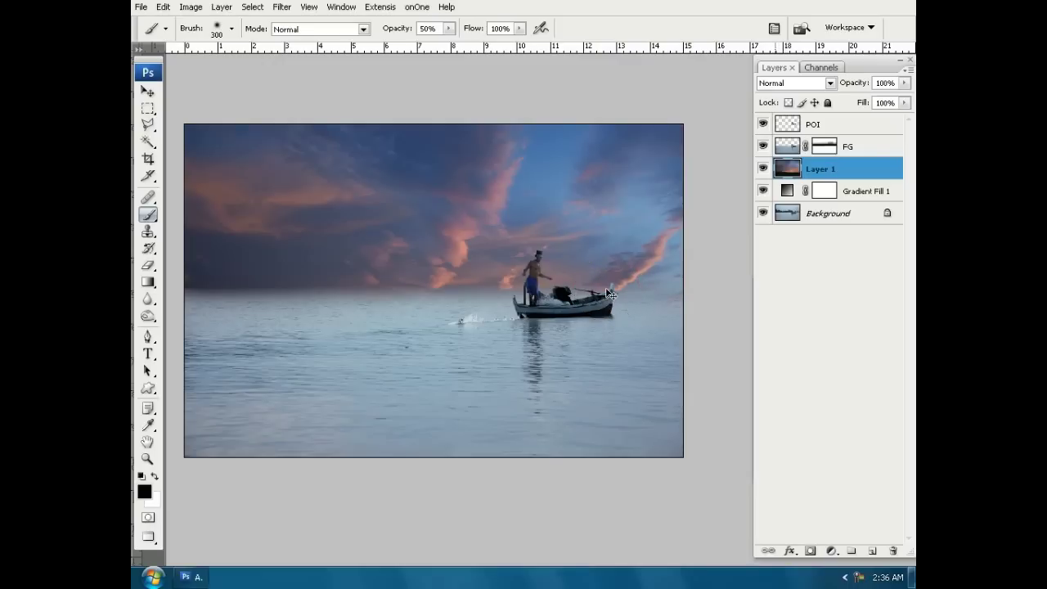
- Squash Layer 1's height and widen it past the right edge so the mountain horizon sits above the water
key(ctrl+t)
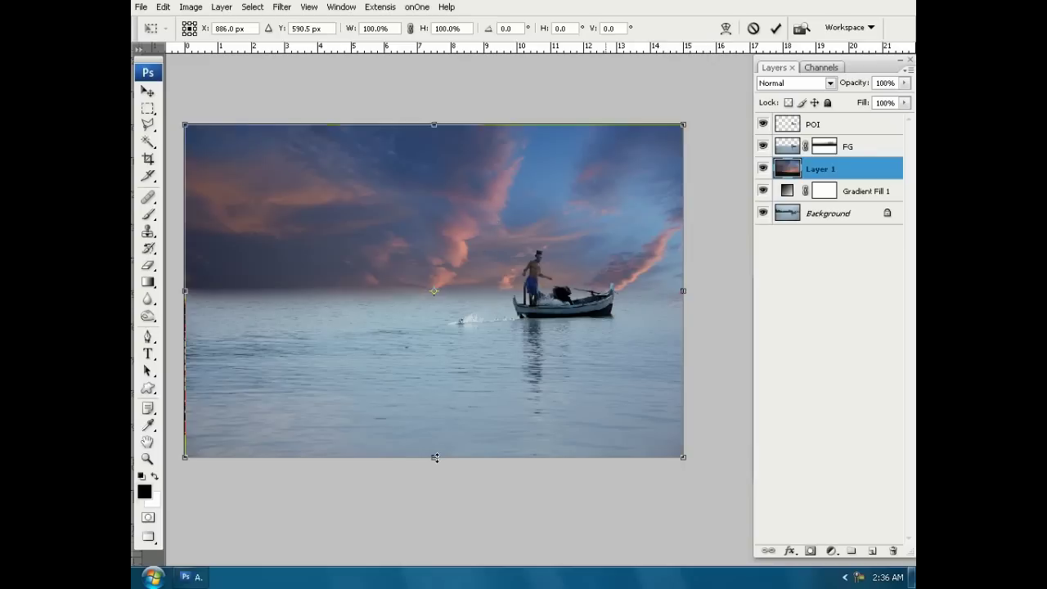
drag(433, 457, 440, 319)
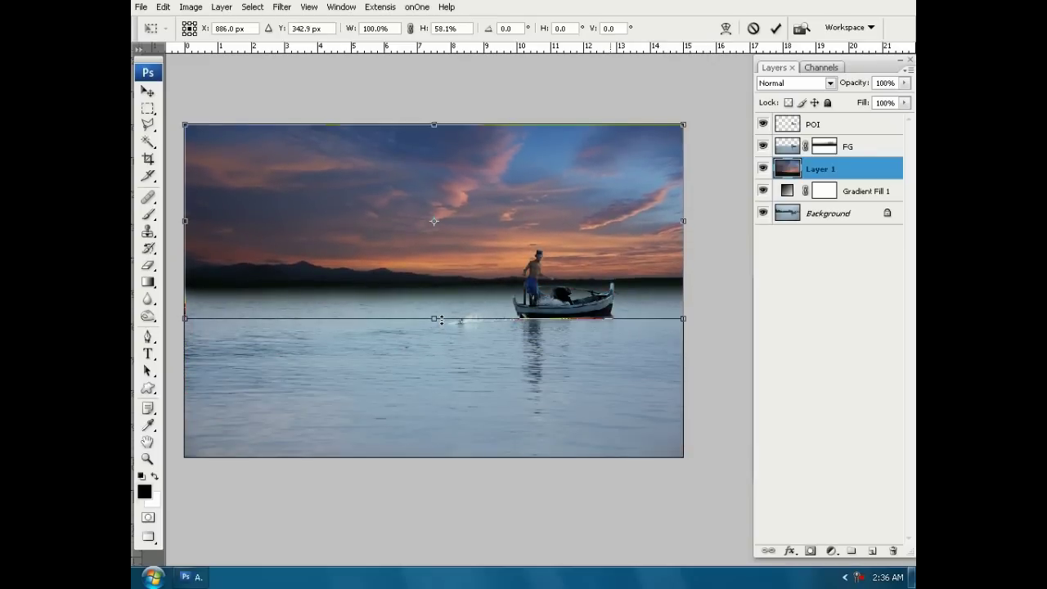
drag(441, 322, 441, 314)
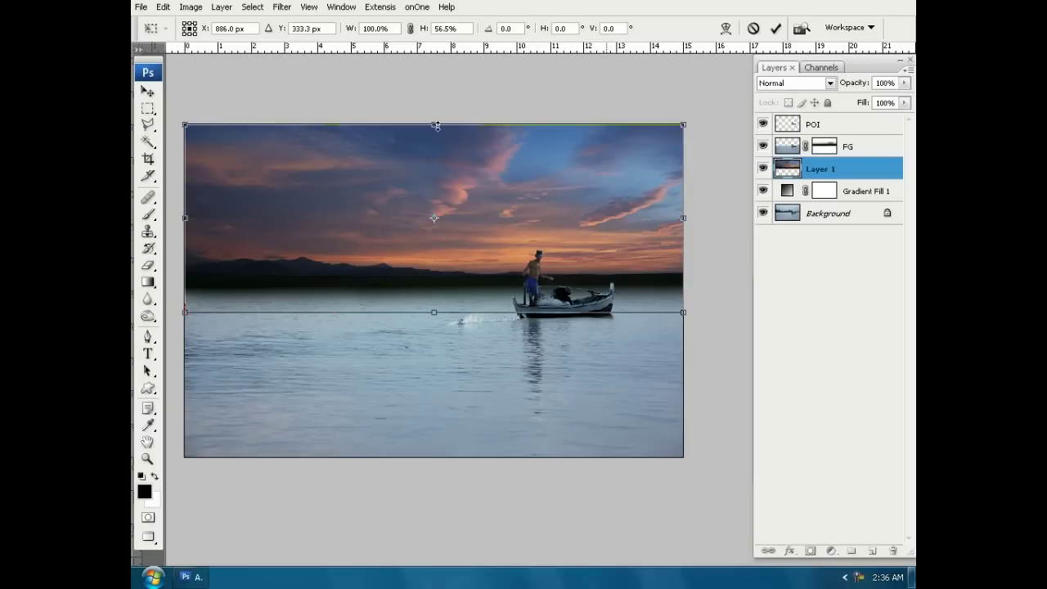
mouse_move(434, 124)
mouse_down()
mouse_move(434, 77)
mouse_move(432, 87)
mouse_up()
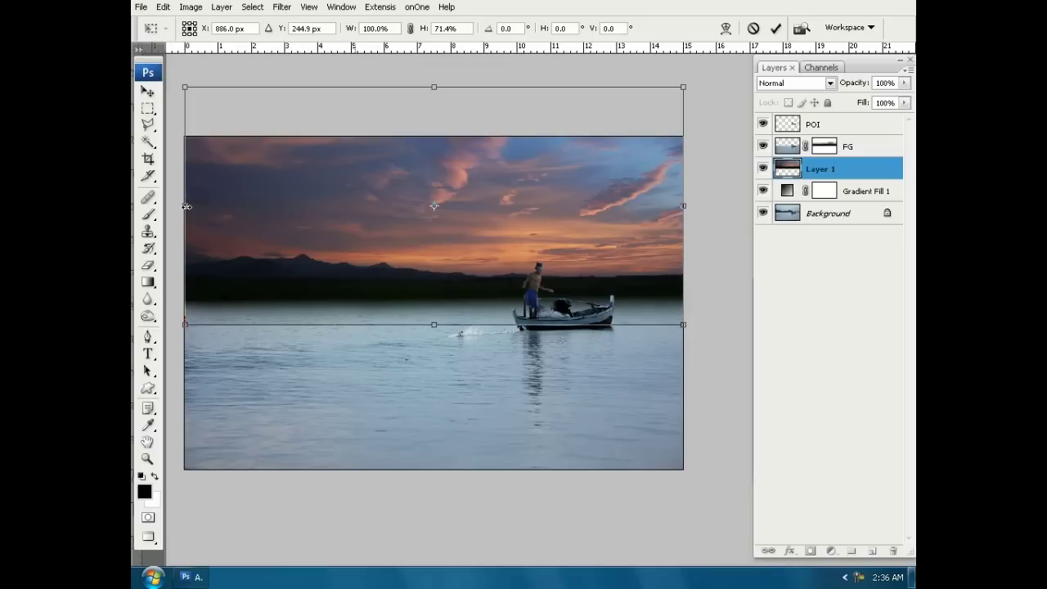
drag(186, 206, 179, 206)
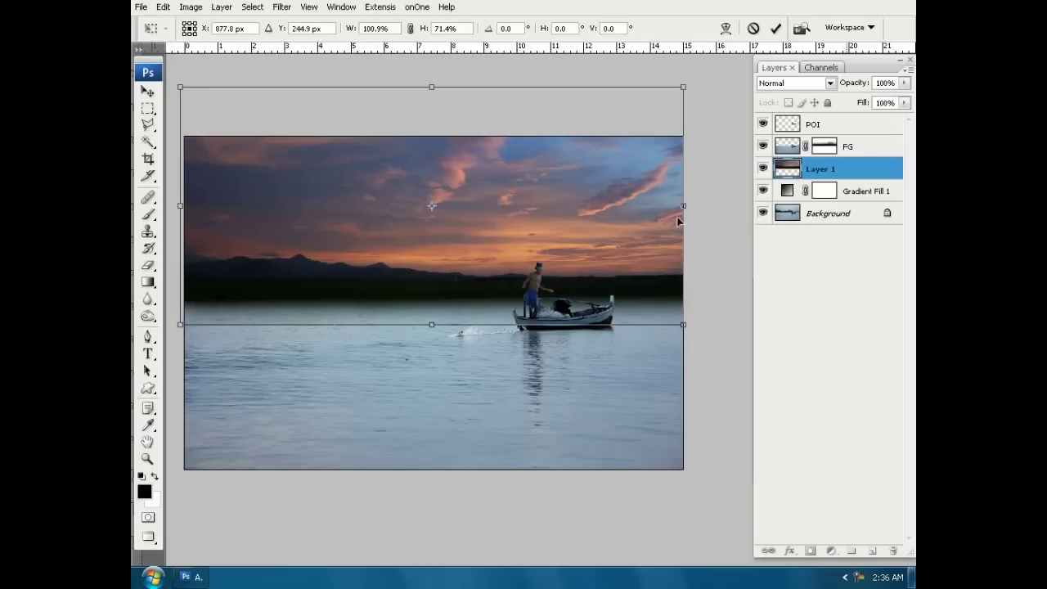
drag(683, 206, 729, 205)
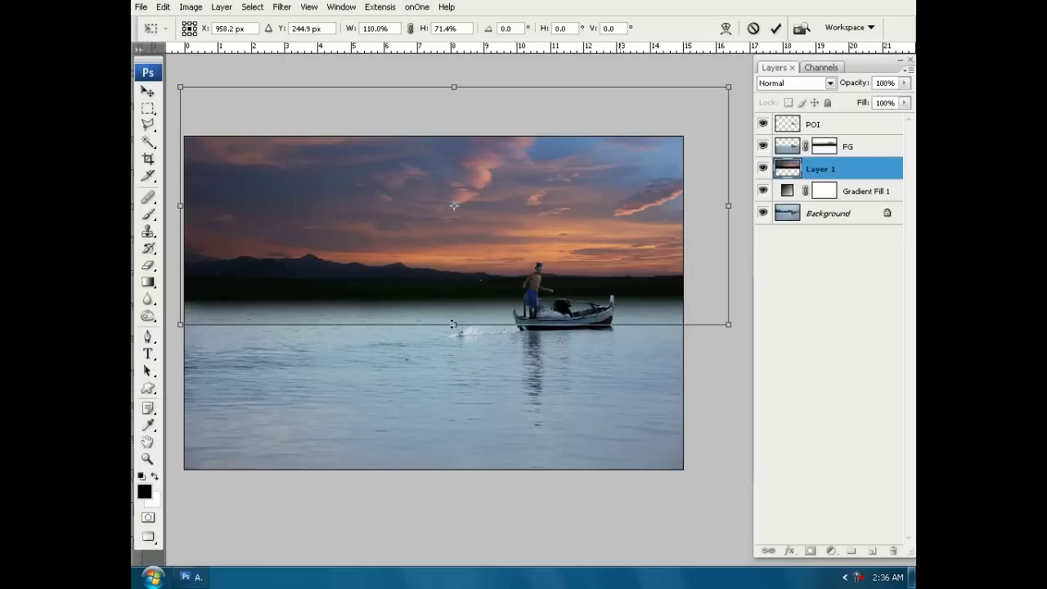
drag(452, 324, 450, 331)
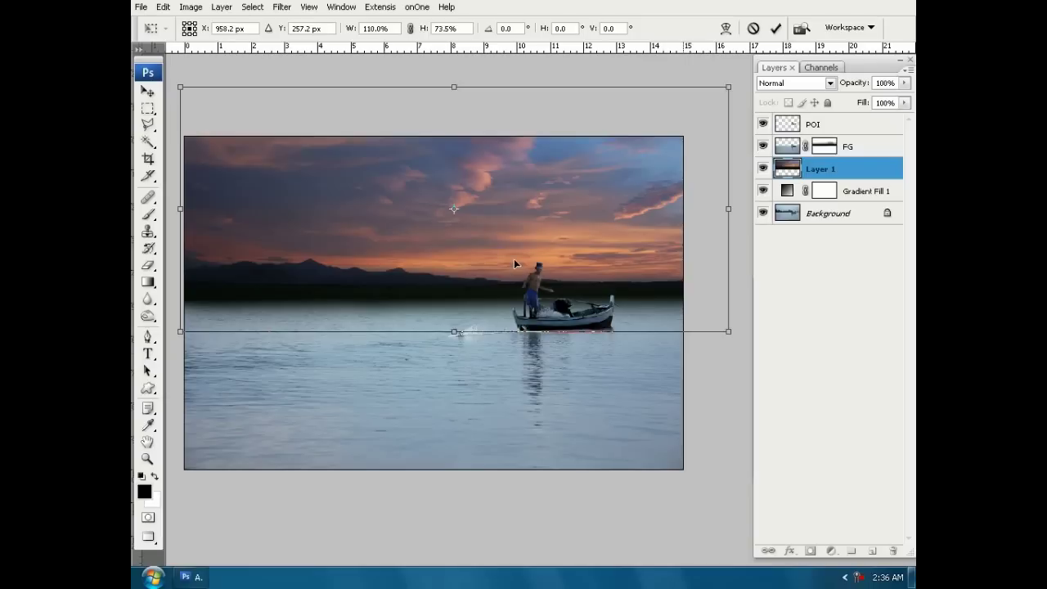
key(b)
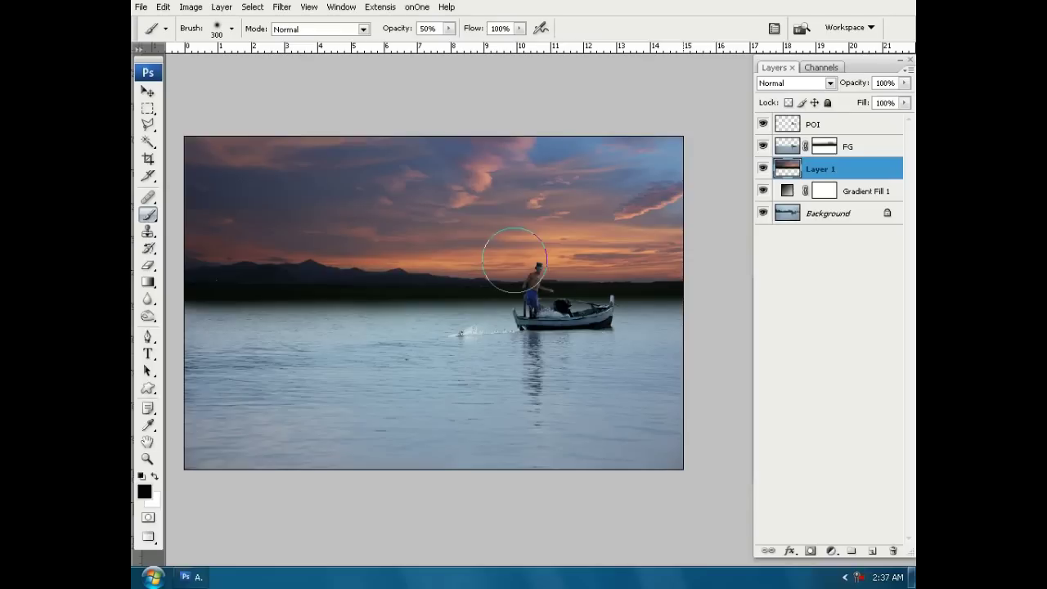
key(ctrl)
key(ctrl+t)
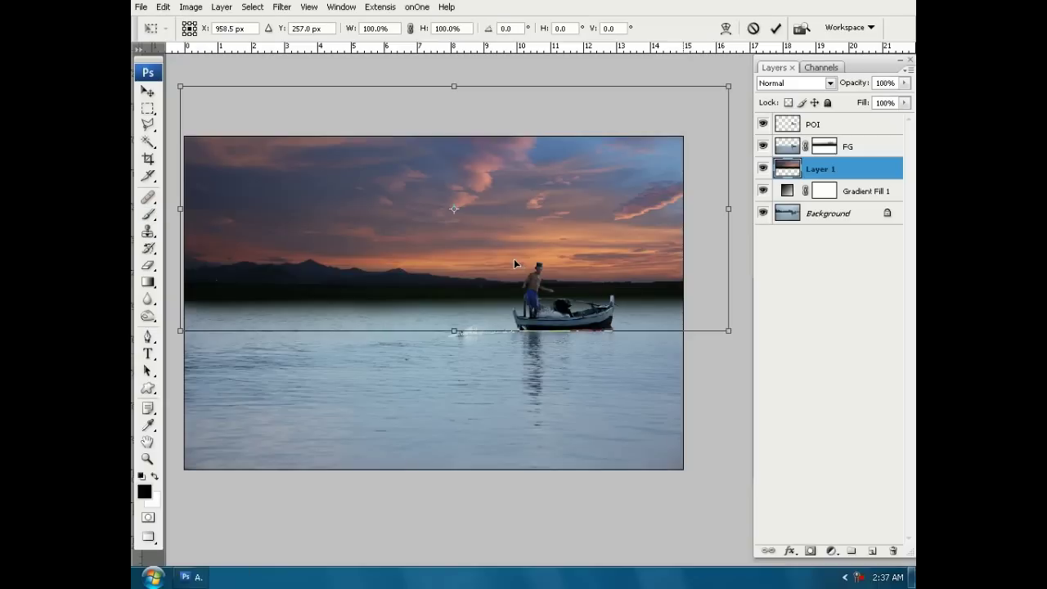
- Distort the cloud layer, pulling the right corners outward and the left side further left
right_click(496, 188)
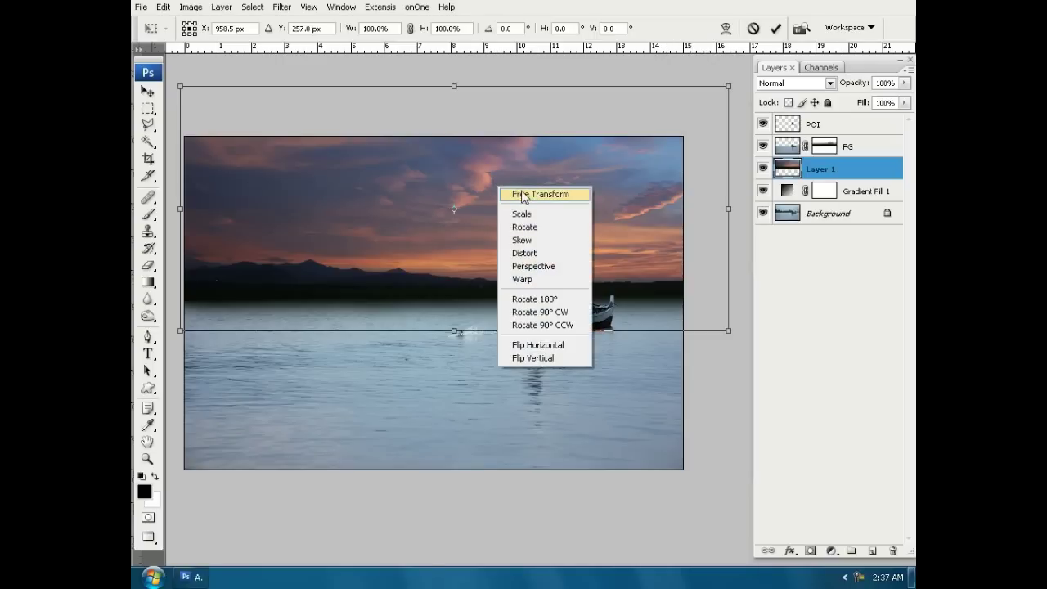
click(557, 255)
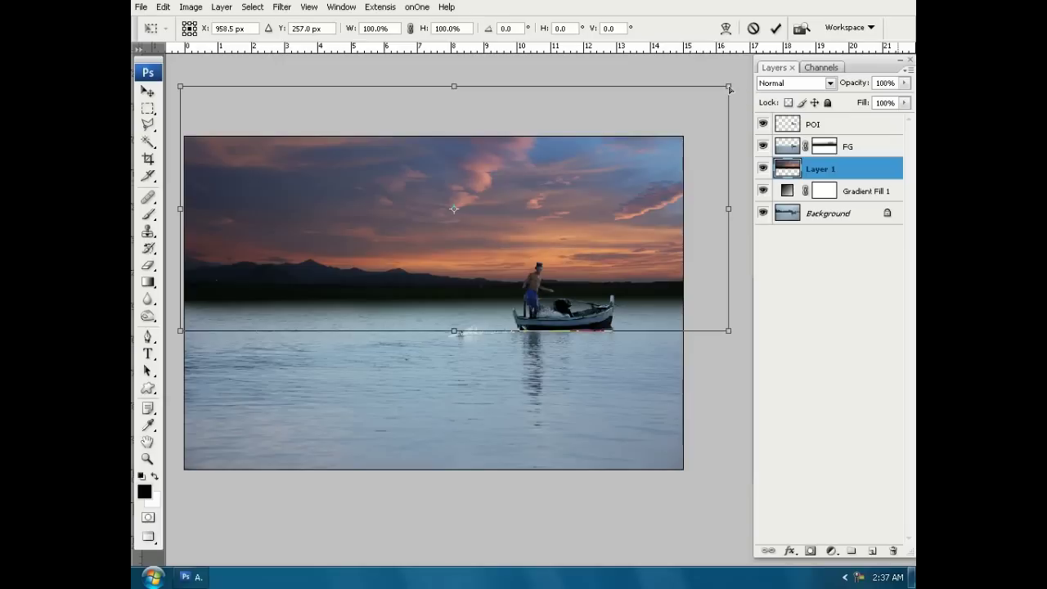
drag(730, 88, 730, 93)
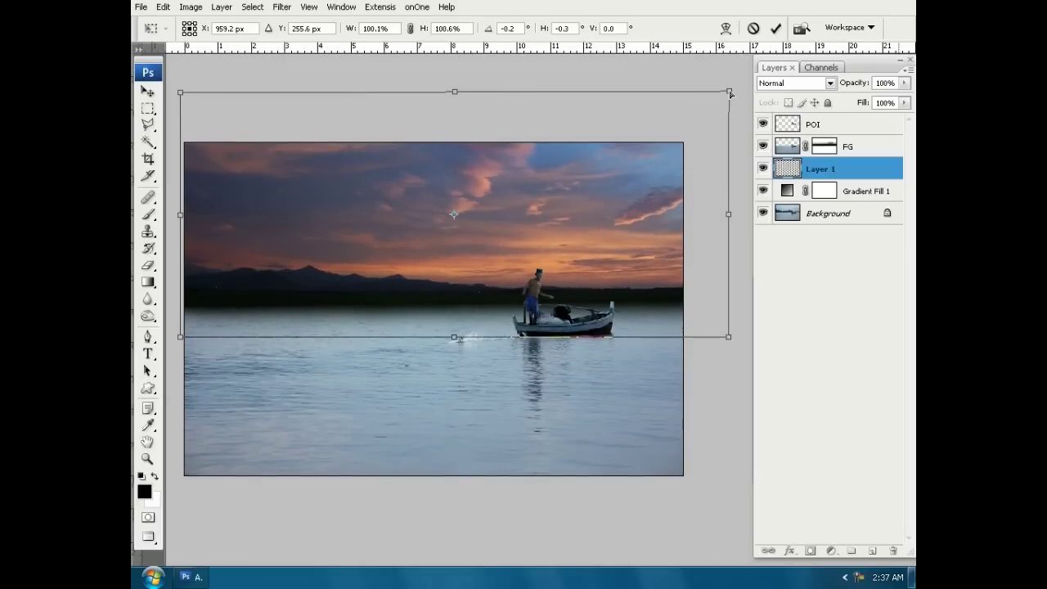
drag(728, 336, 748, 351)
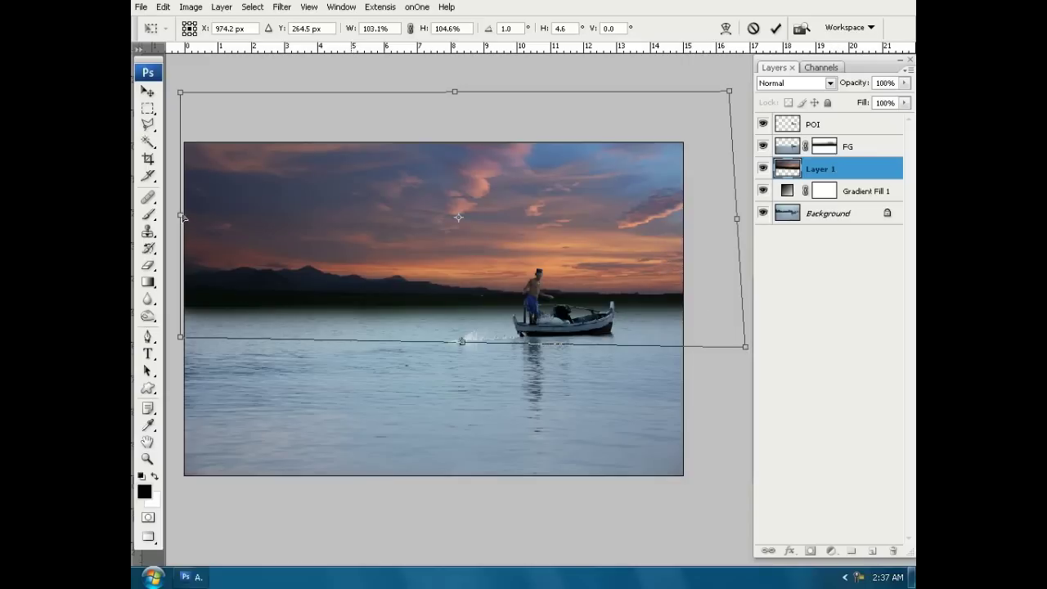
drag(182, 217, 173, 220)
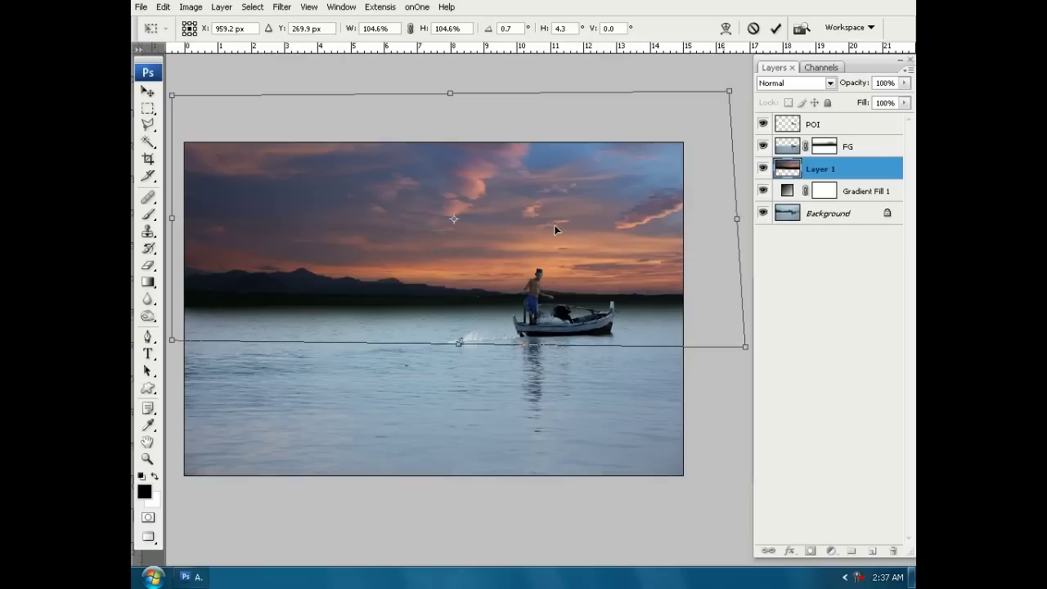
key(b)
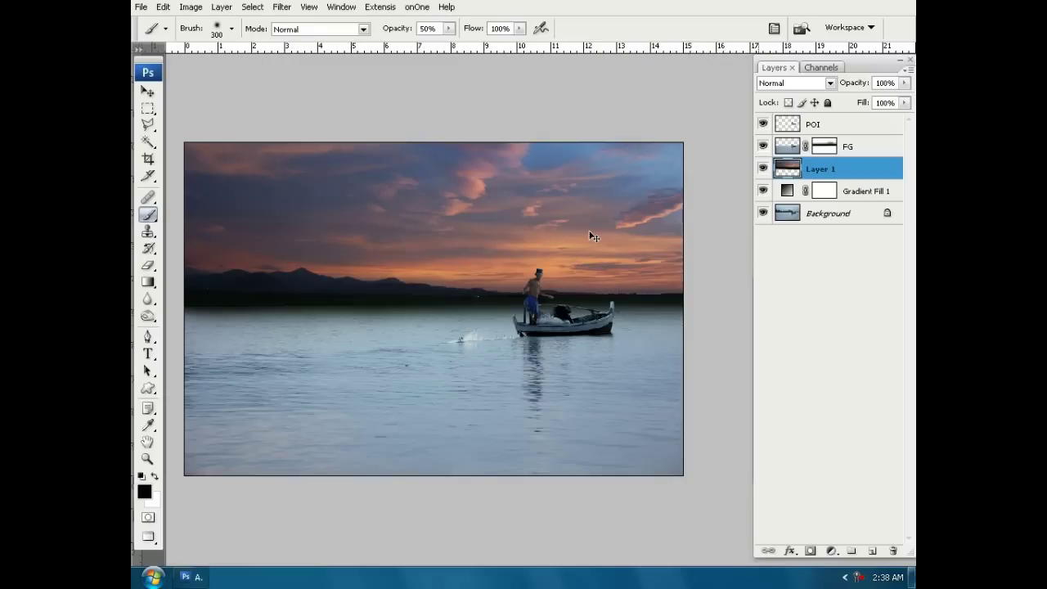
key(ctrl+t)
- Warp the cloud layer, lifting its top-right corner and bowing the right edge outward
right_click(552, 195)
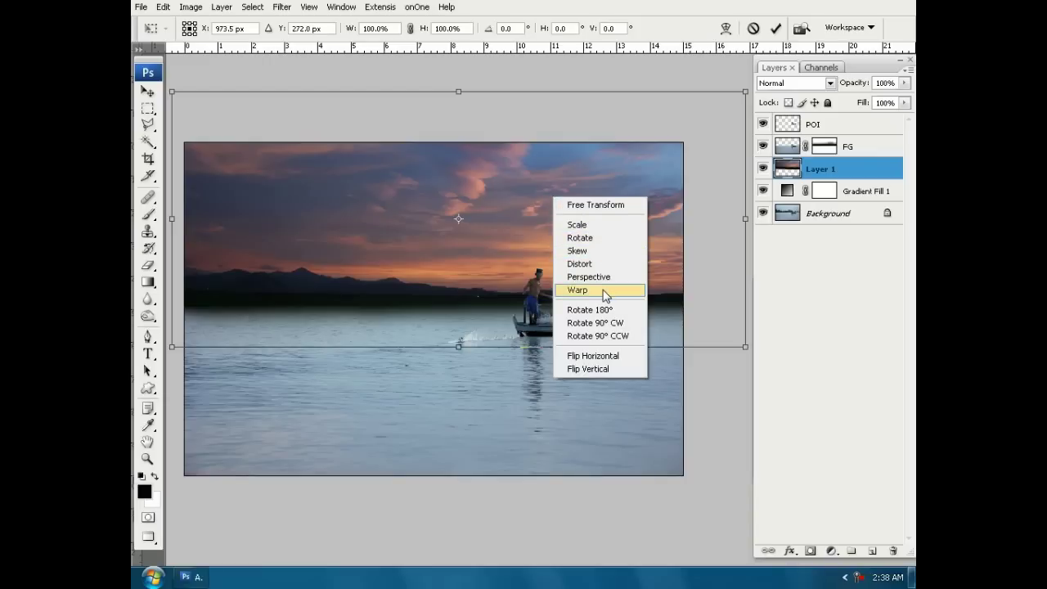
click(603, 292)
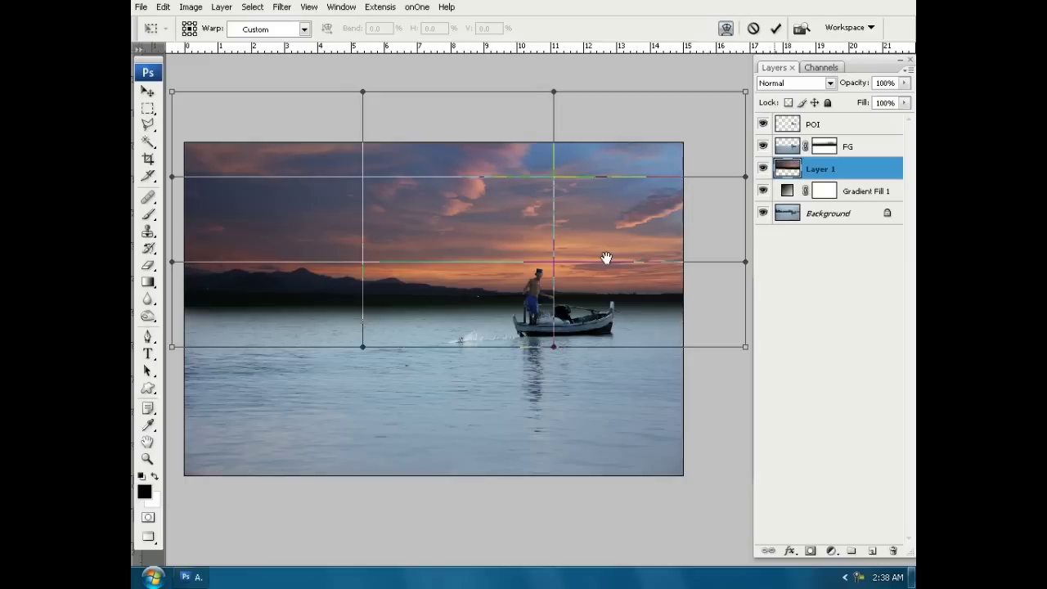
drag(608, 257, 573, 271)
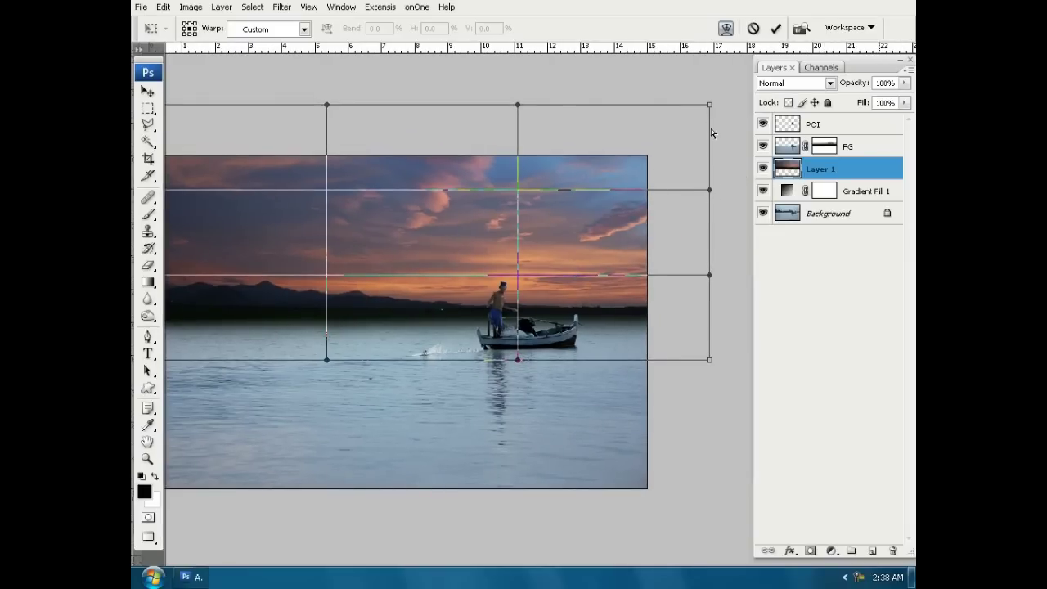
drag(709, 108, 713, 84)
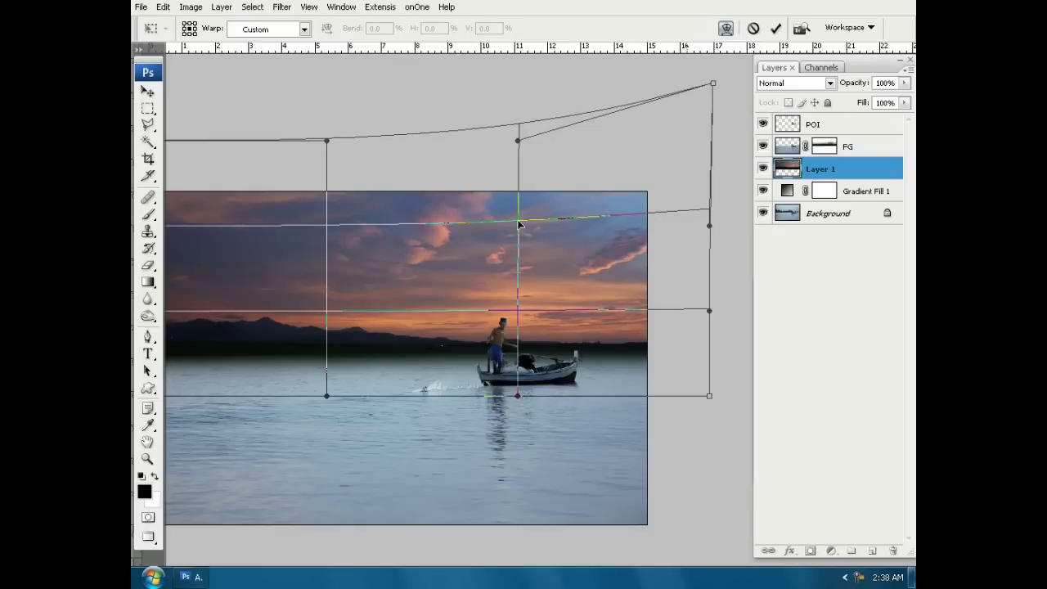
drag(516, 227, 522, 229)
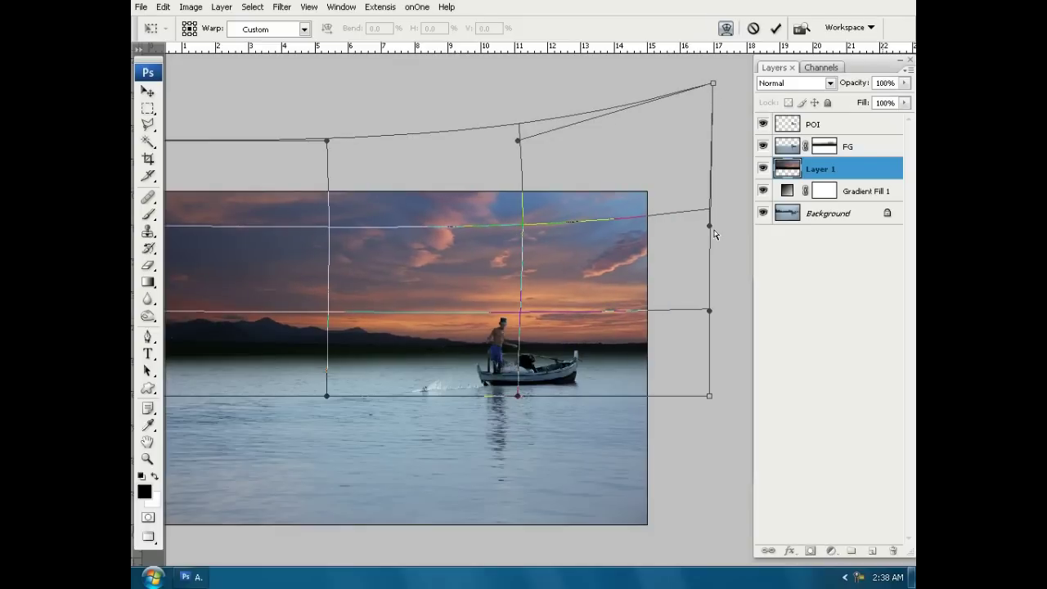
drag(709, 225, 721, 224)
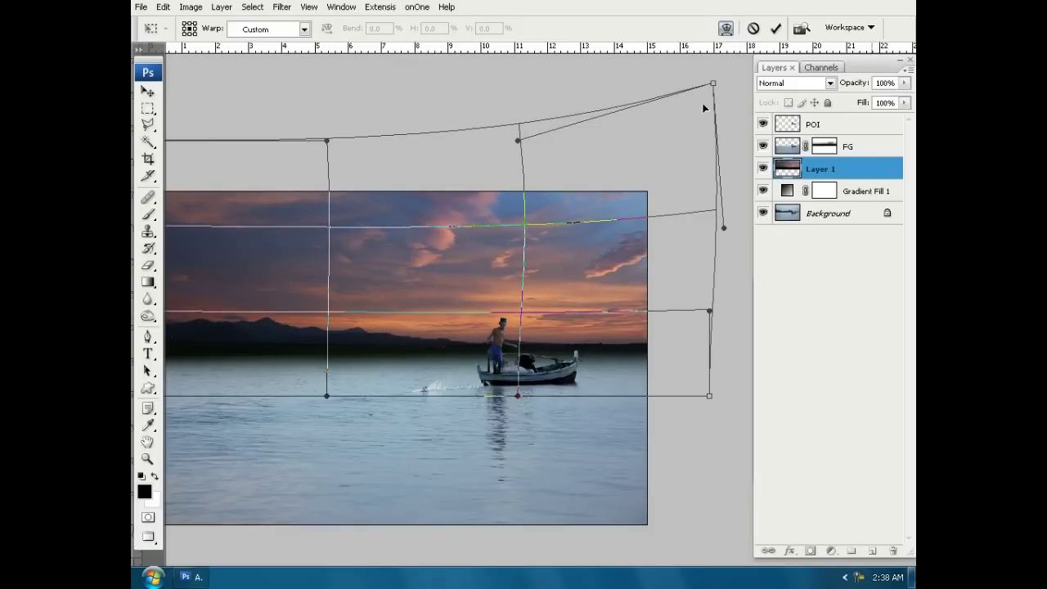
- Raise the warp's top-right corner higher and pull the top-left corner up and left
drag(713, 83, 716, 74)
drag(718, 83, 719, 77)
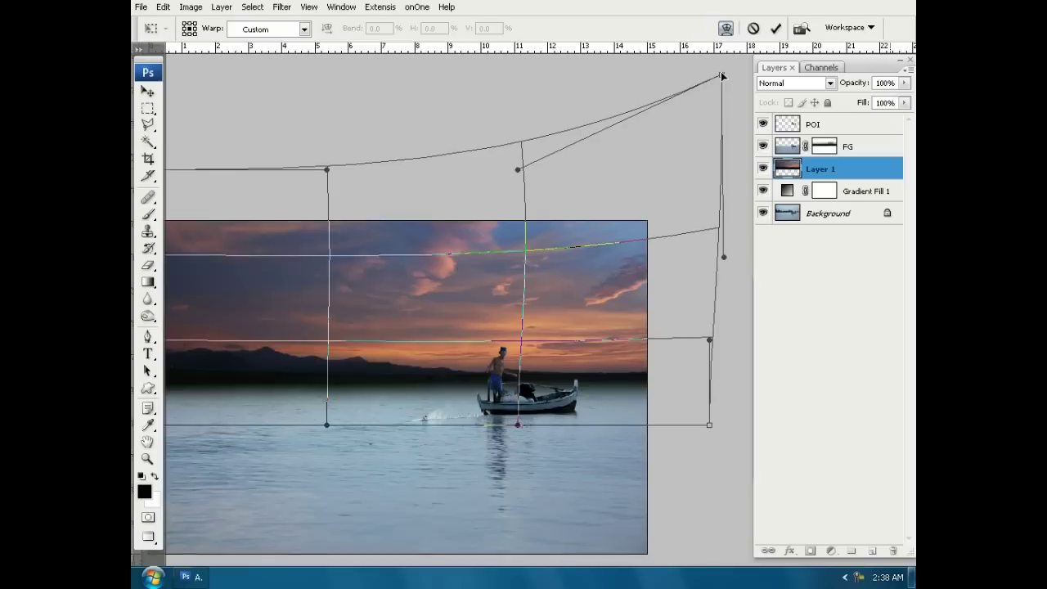
key(ctrl+minus)
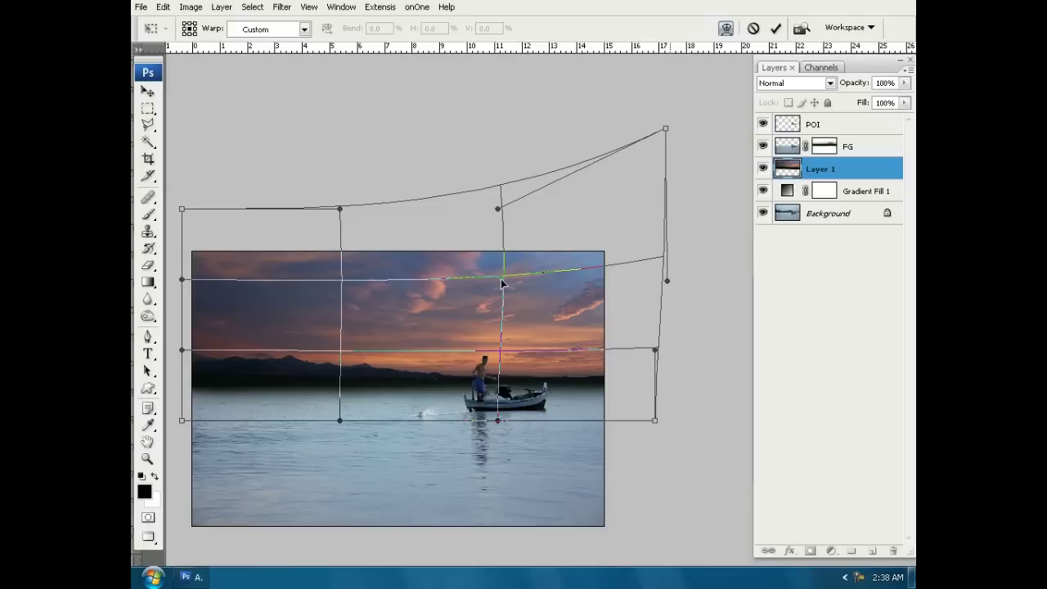
drag(502, 283, 504, 278)
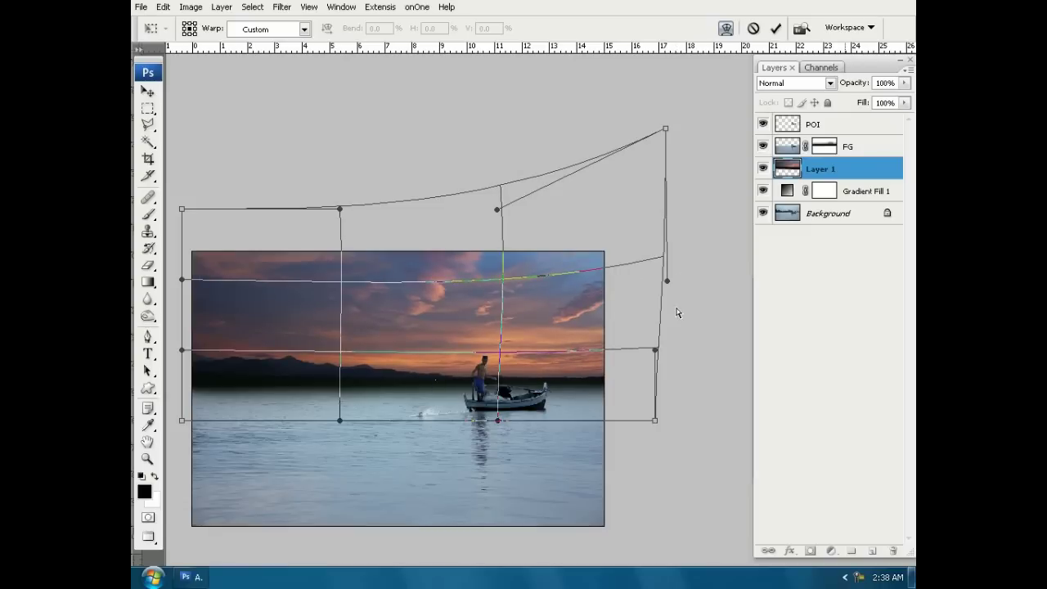
drag(655, 351, 660, 351)
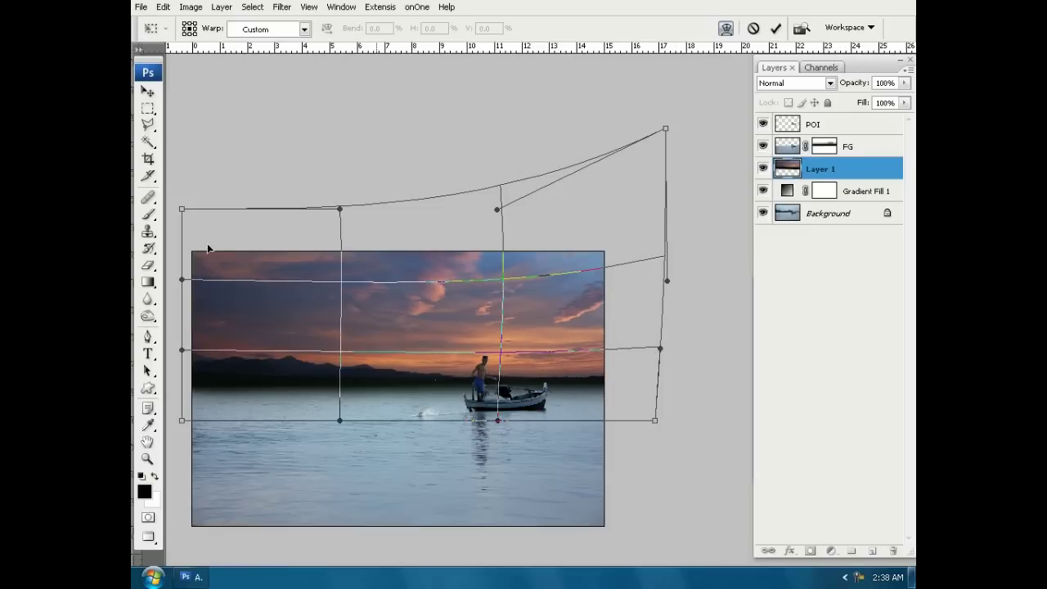
drag(181, 210, 172, 200)
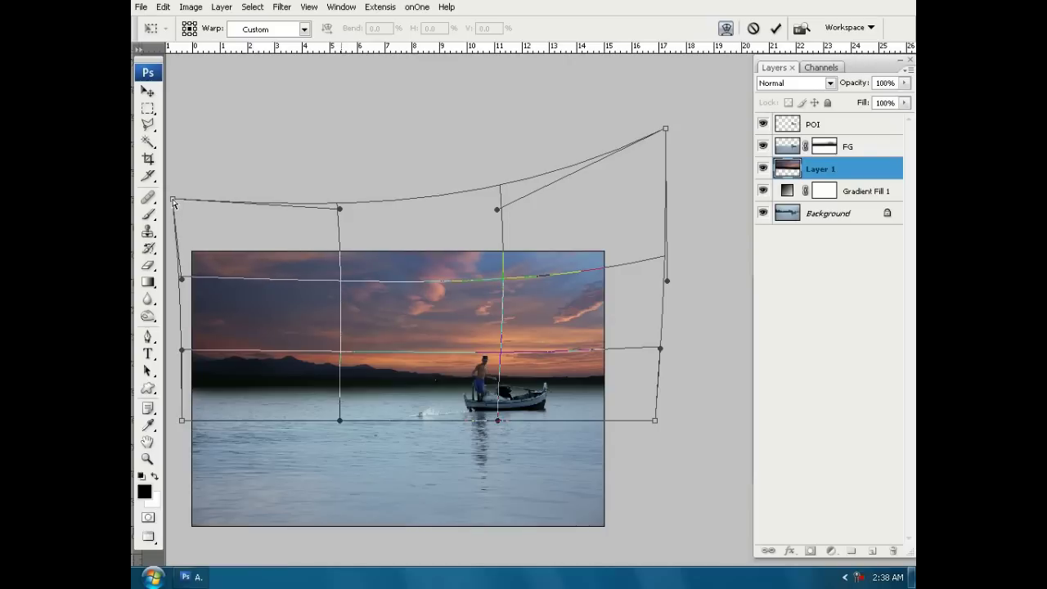